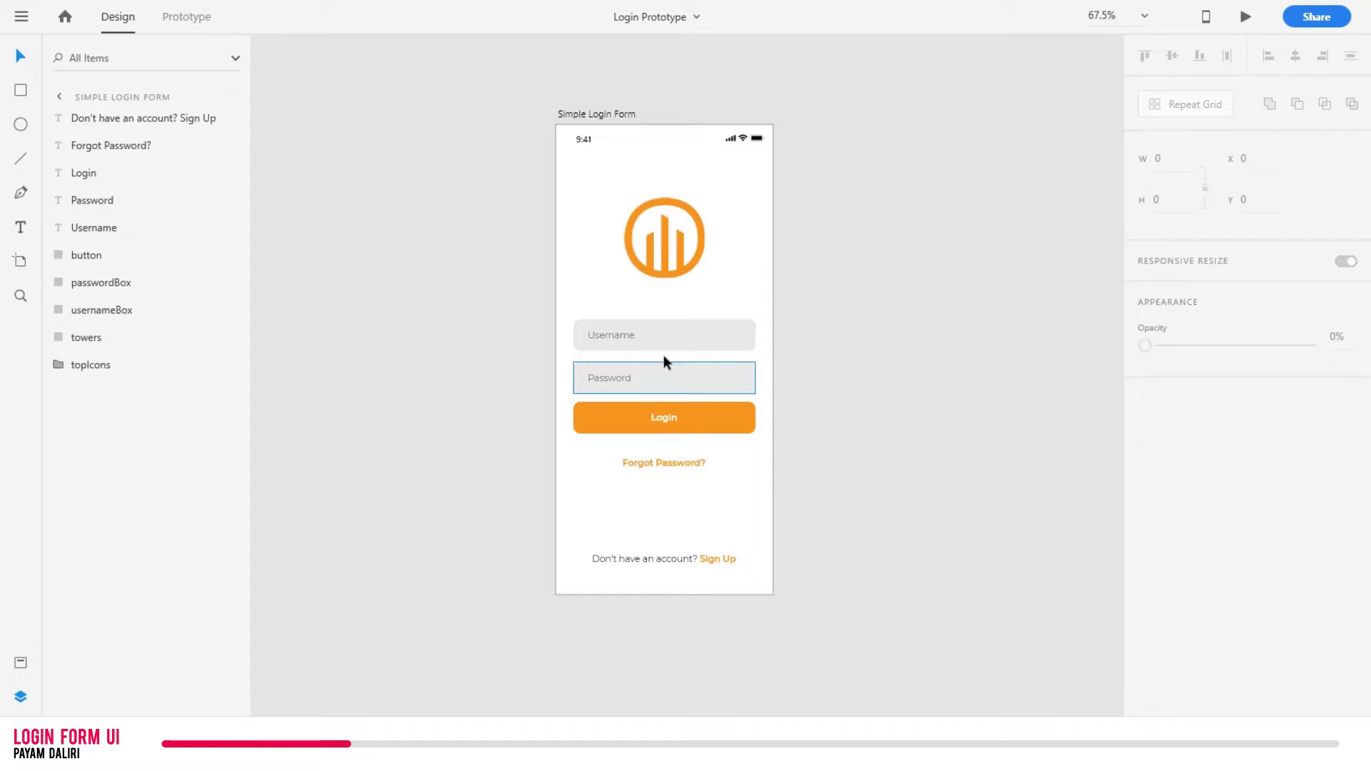
Step: Duplicate the Simple Login Form artboard beside the original
mouse_move(674, 335)
left_mouse_down()
mouse_move(665, 306)
mouse_move(681, 340)
mouse_move(653, 317)
mouse_move(691, 325)
mouse_move(655, 345)
mouse_move(669, 337)
left_mouse_up()
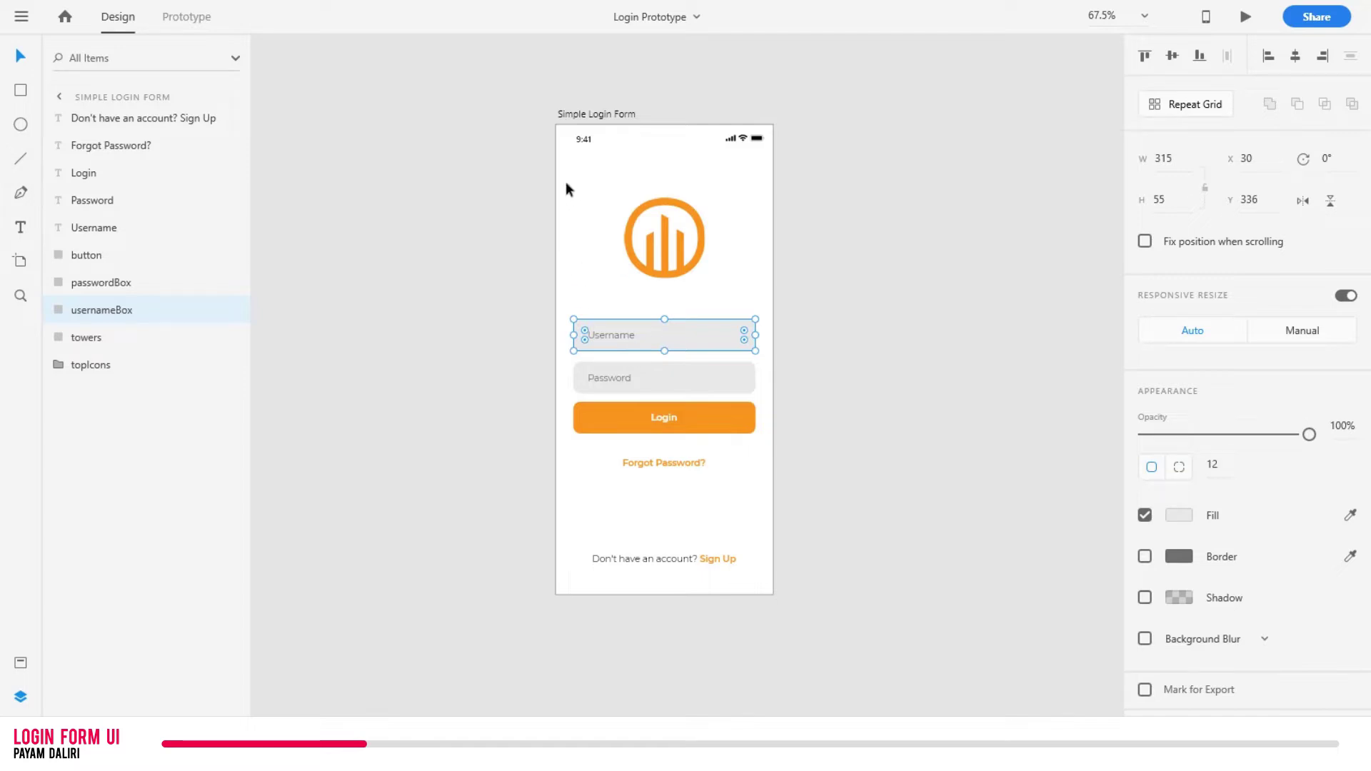
left_click(569, 91)
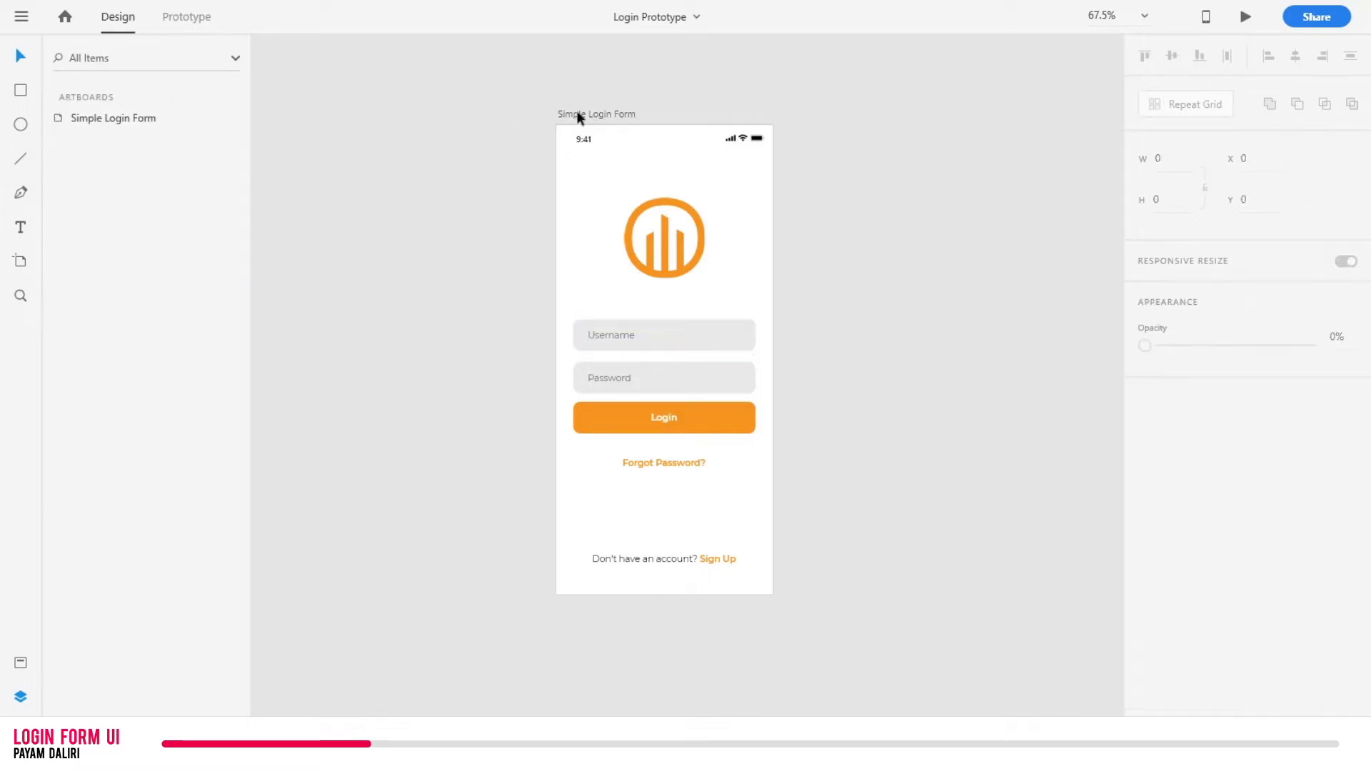
left_click(577, 114)
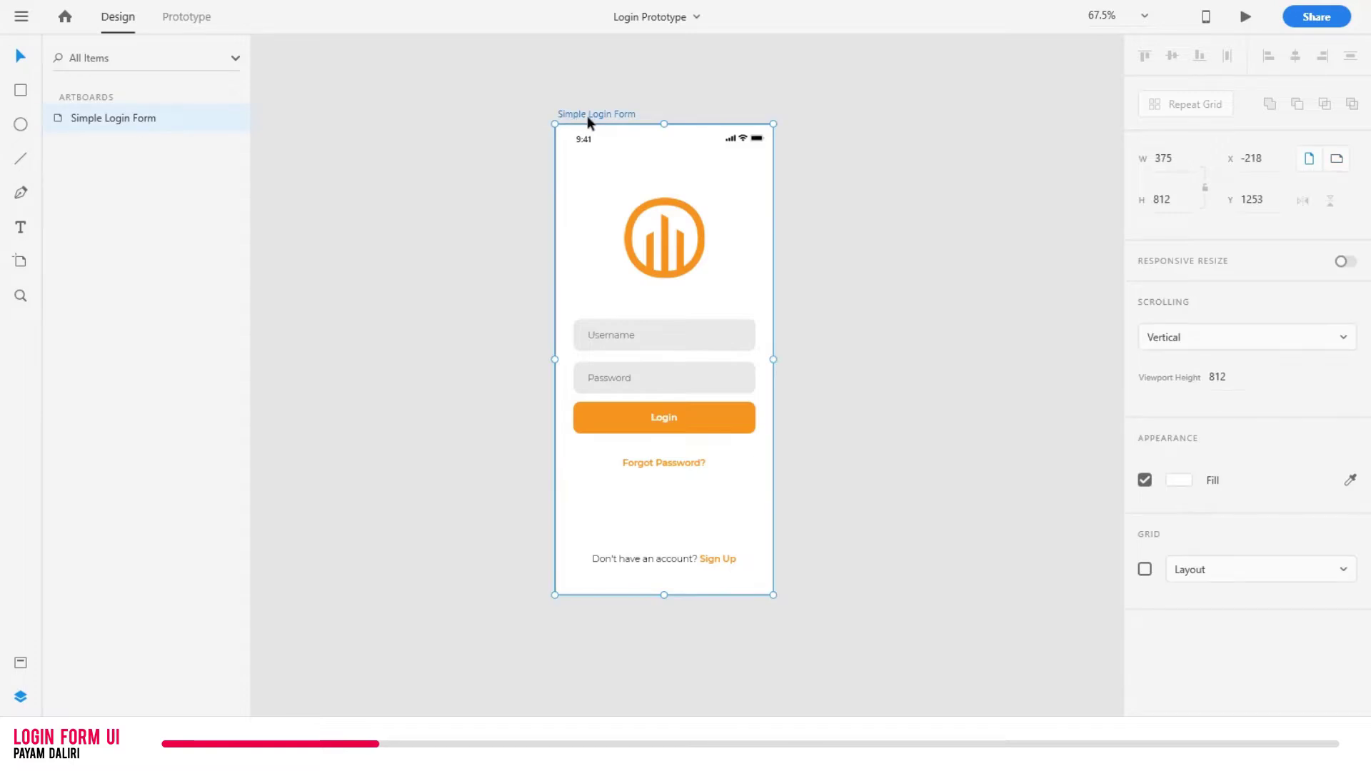
key("ctrl+d")
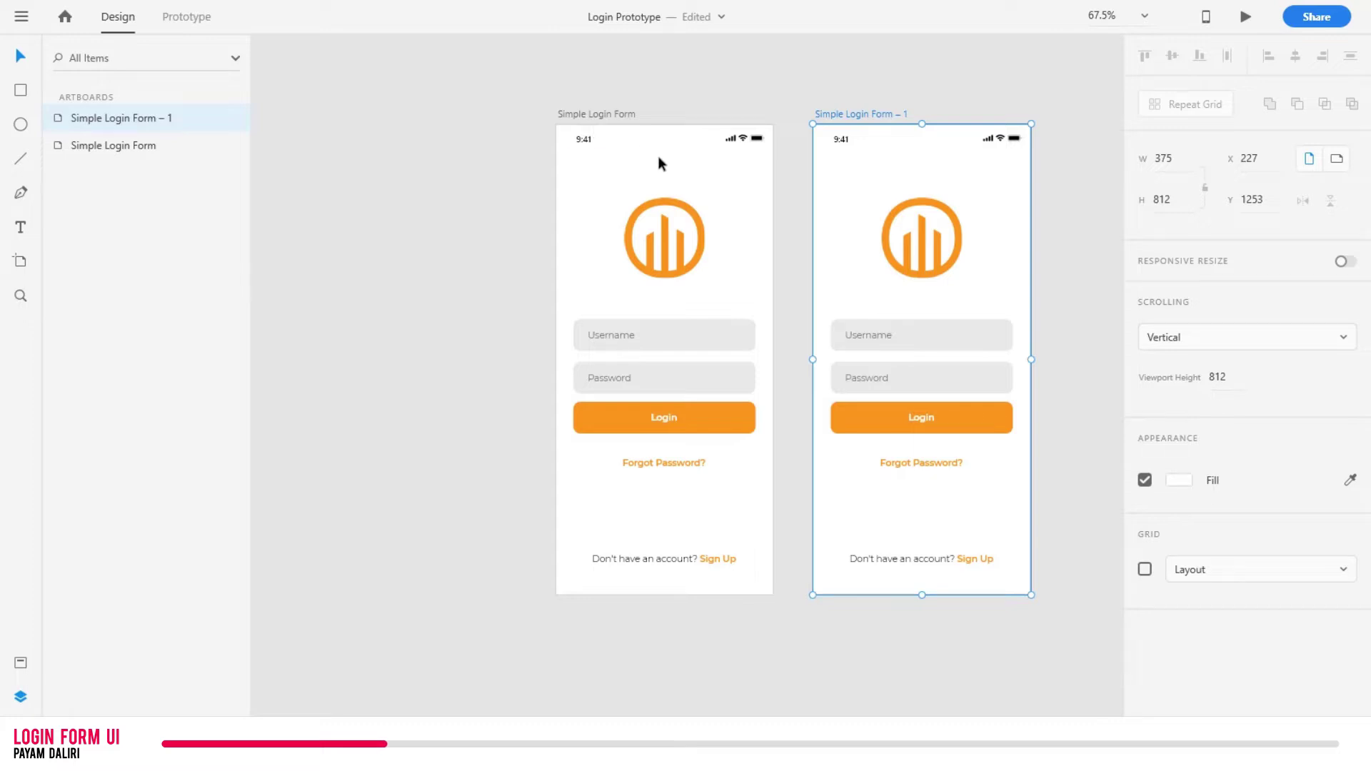
scroll(658, 156, "right", 3)
left_click(596, 171)
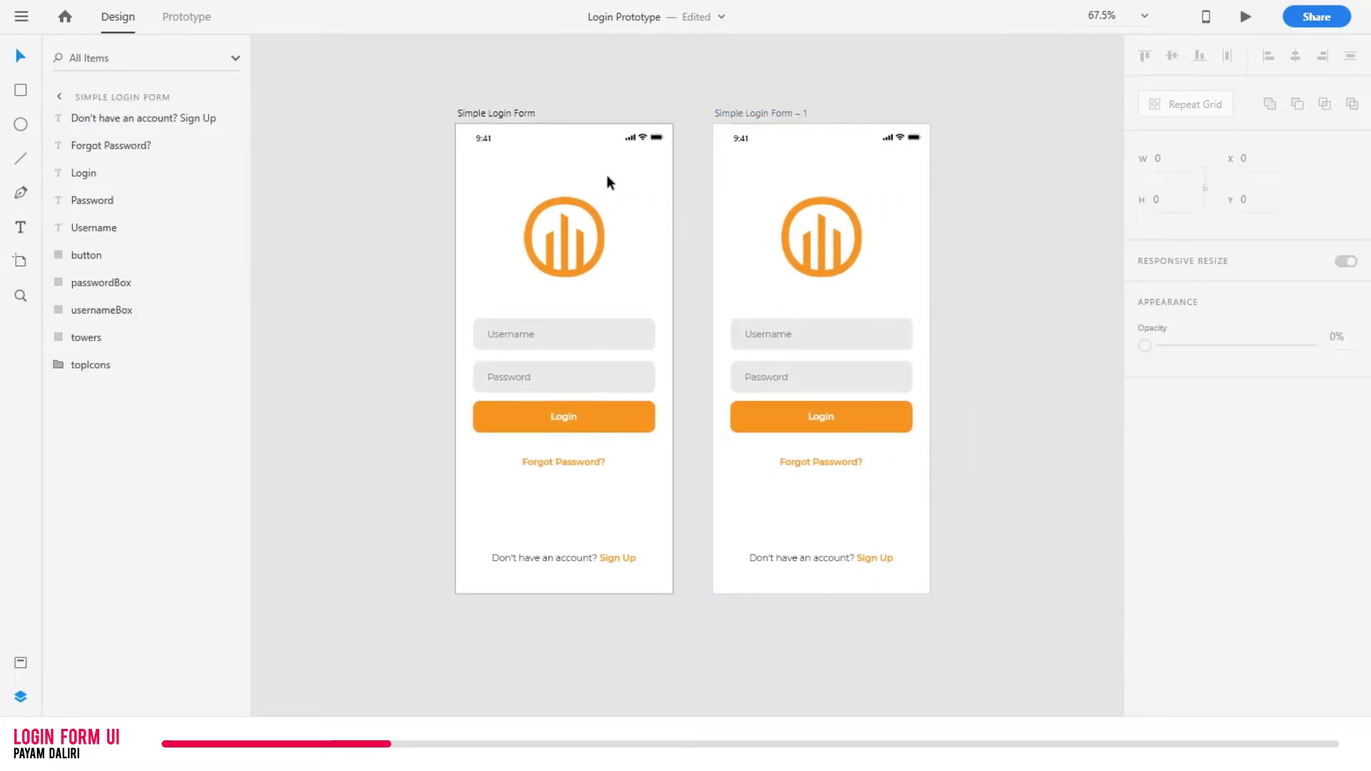
Step: Flatten the username box in the original artboard to a height of about 1 px around its centre line
left_click(584, 328)
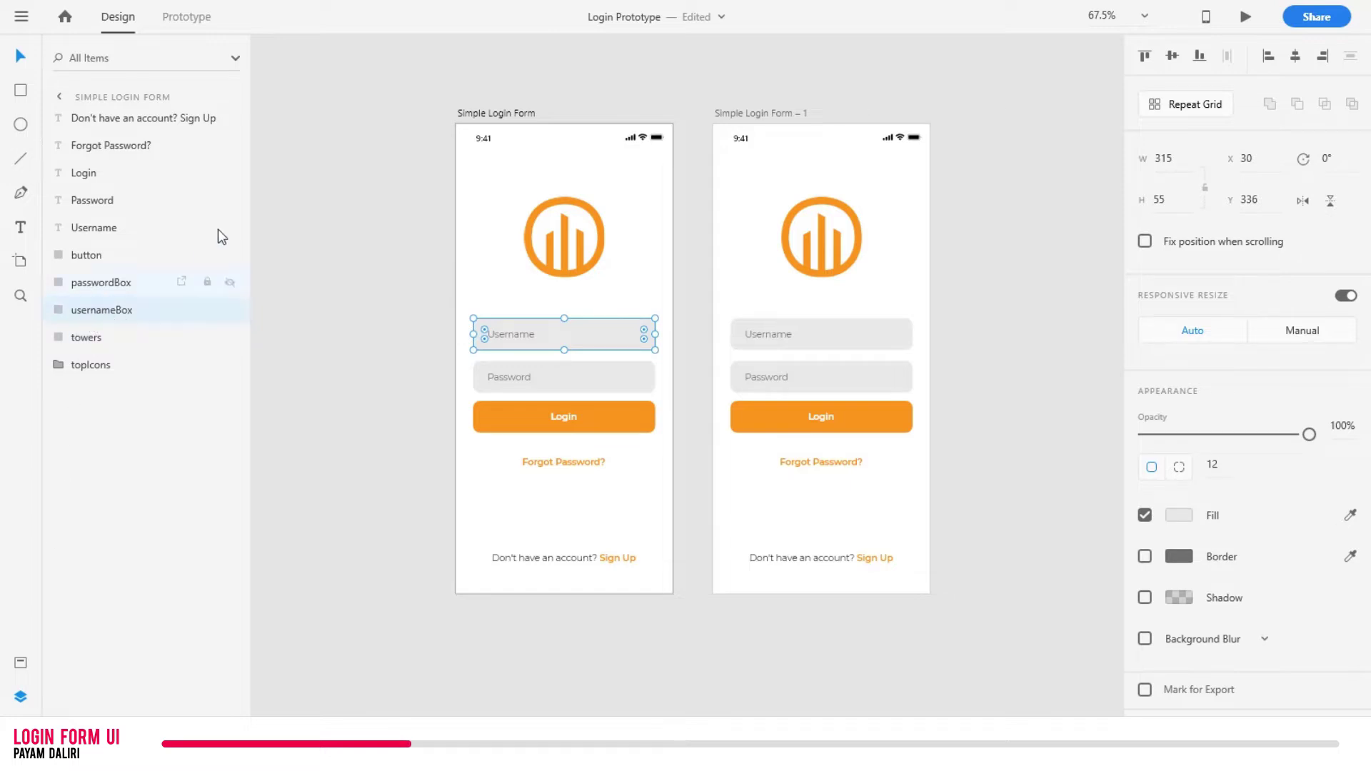
left_click(734, 113)
left_click(803, 318)
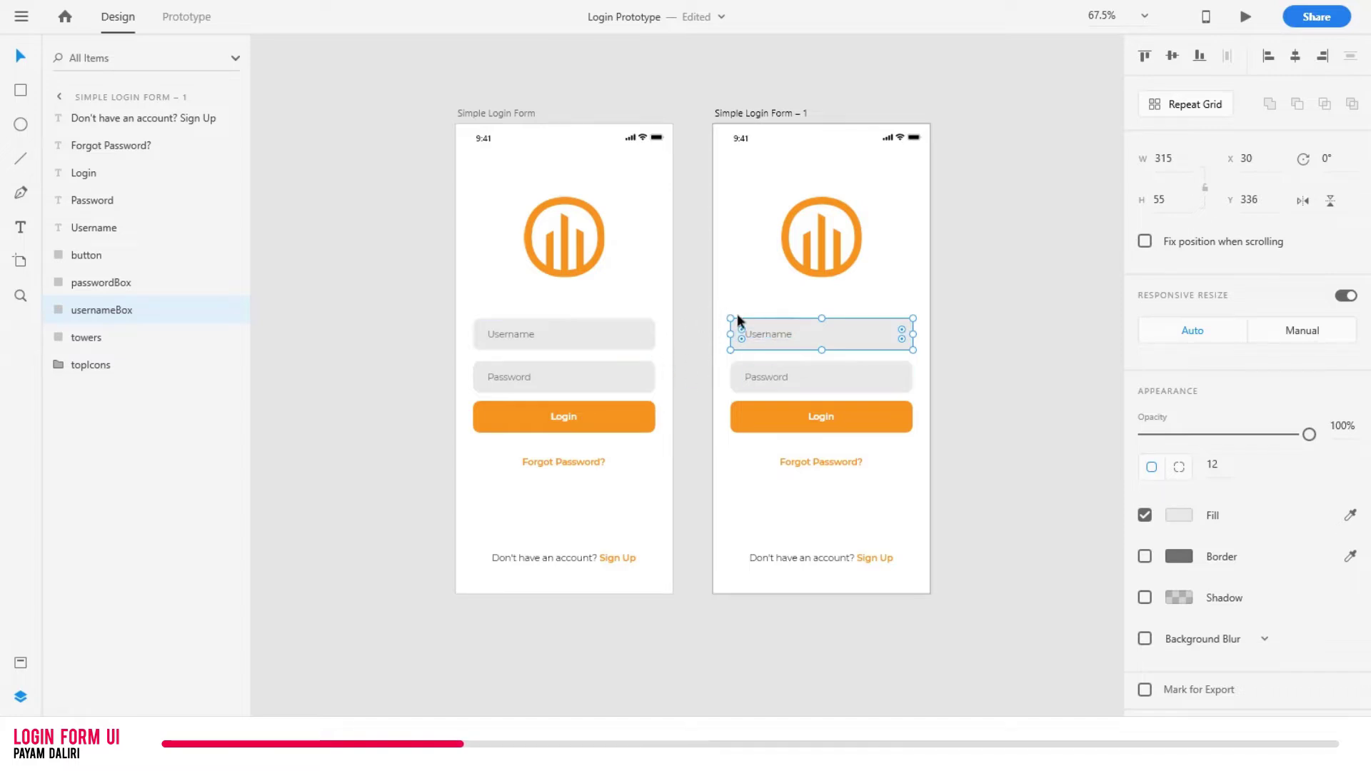
left_click(662, 341)
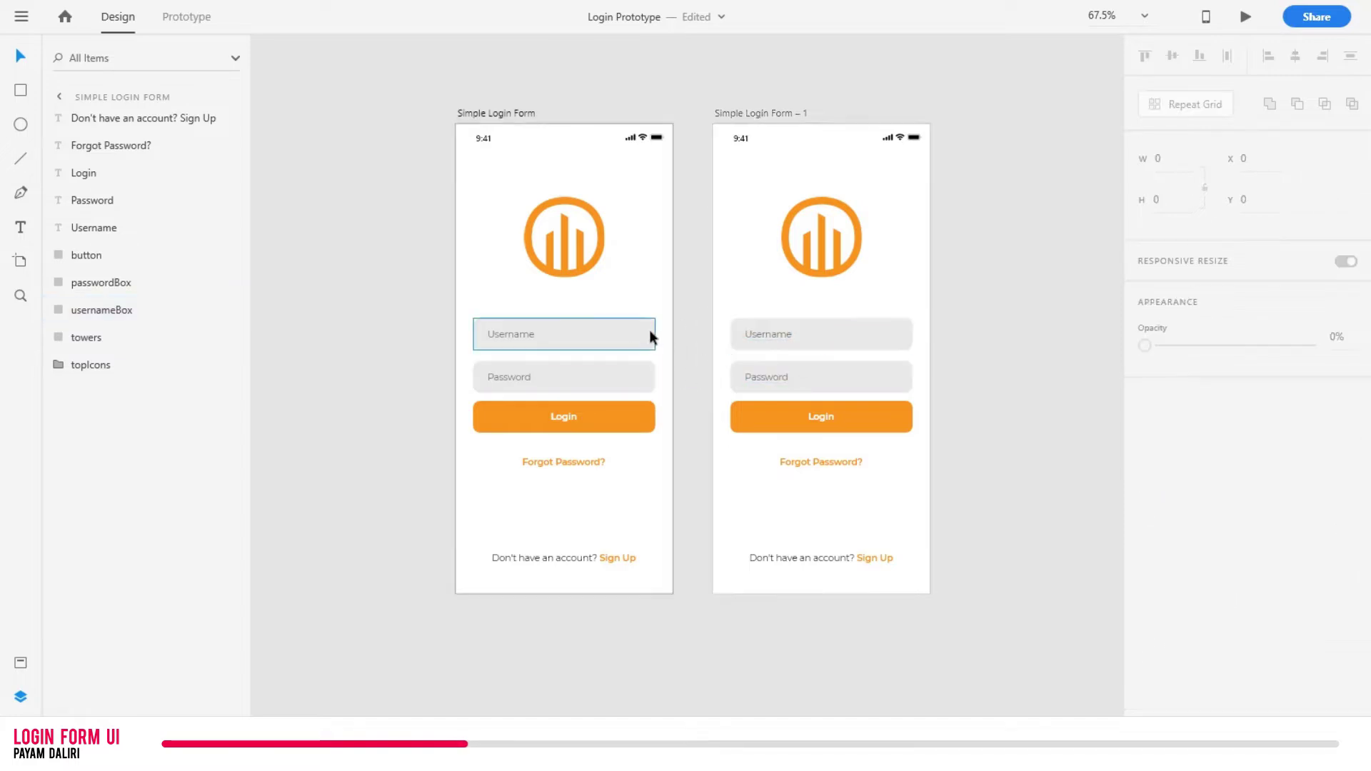
scroll(624, 338, "up", 2)
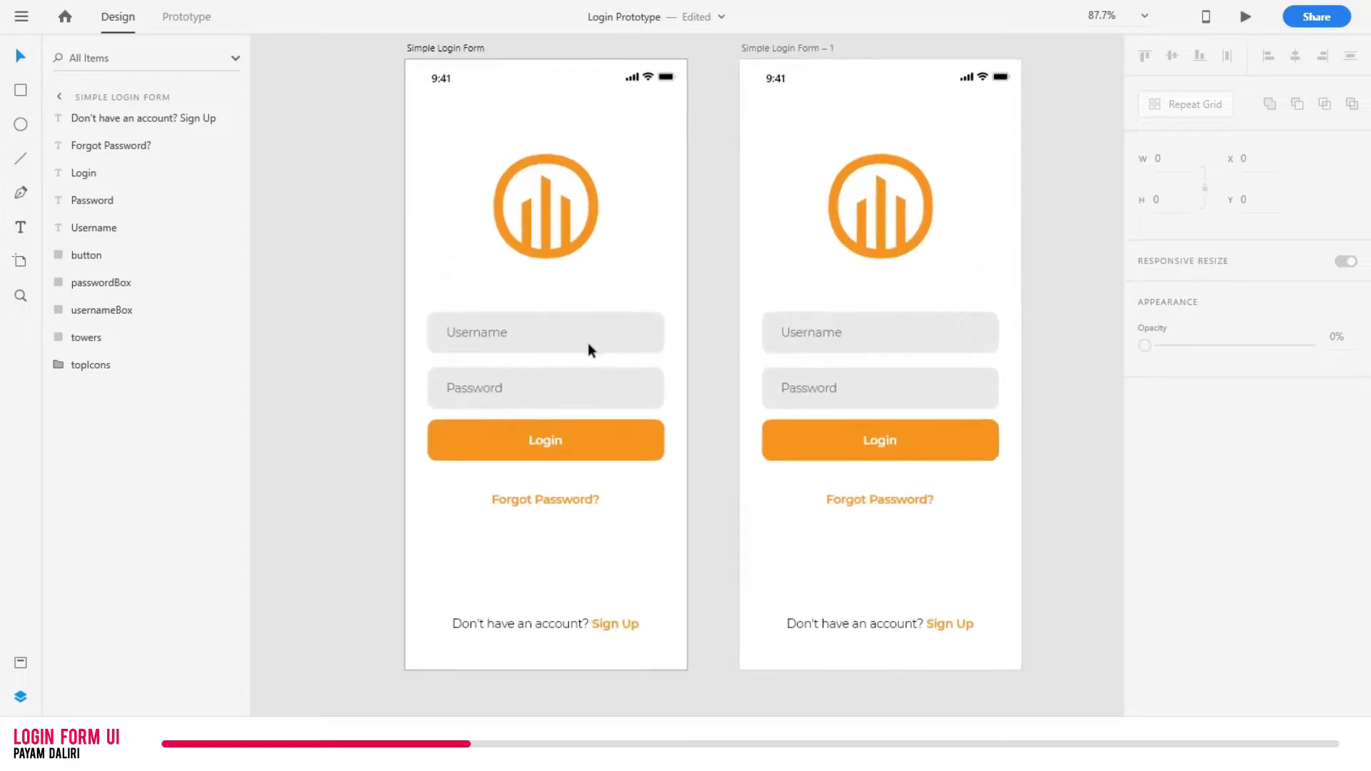
left_click(546, 335)
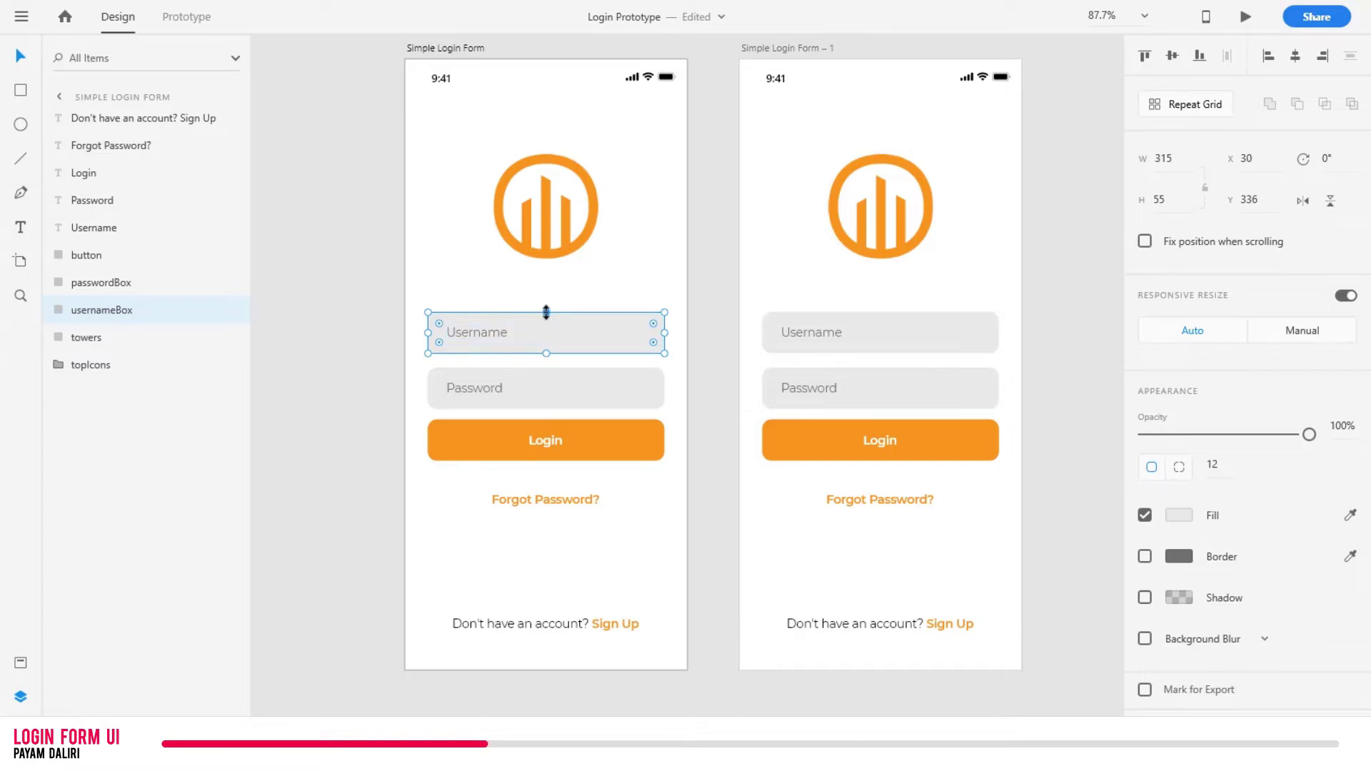
left_click_drag(545, 312, 546, 317)
key("ctrl+z")
left_click_drag(546, 311, 549, 332)
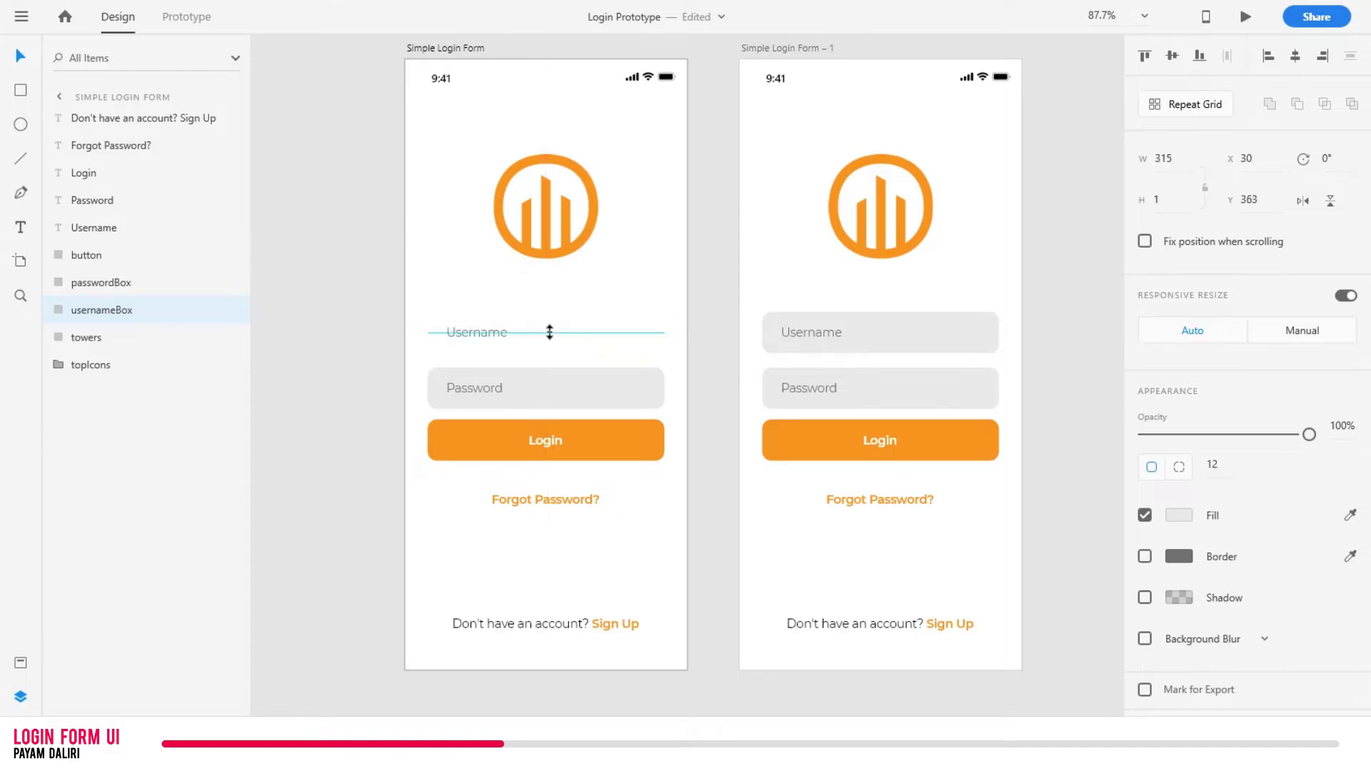
left_click(537, 366)
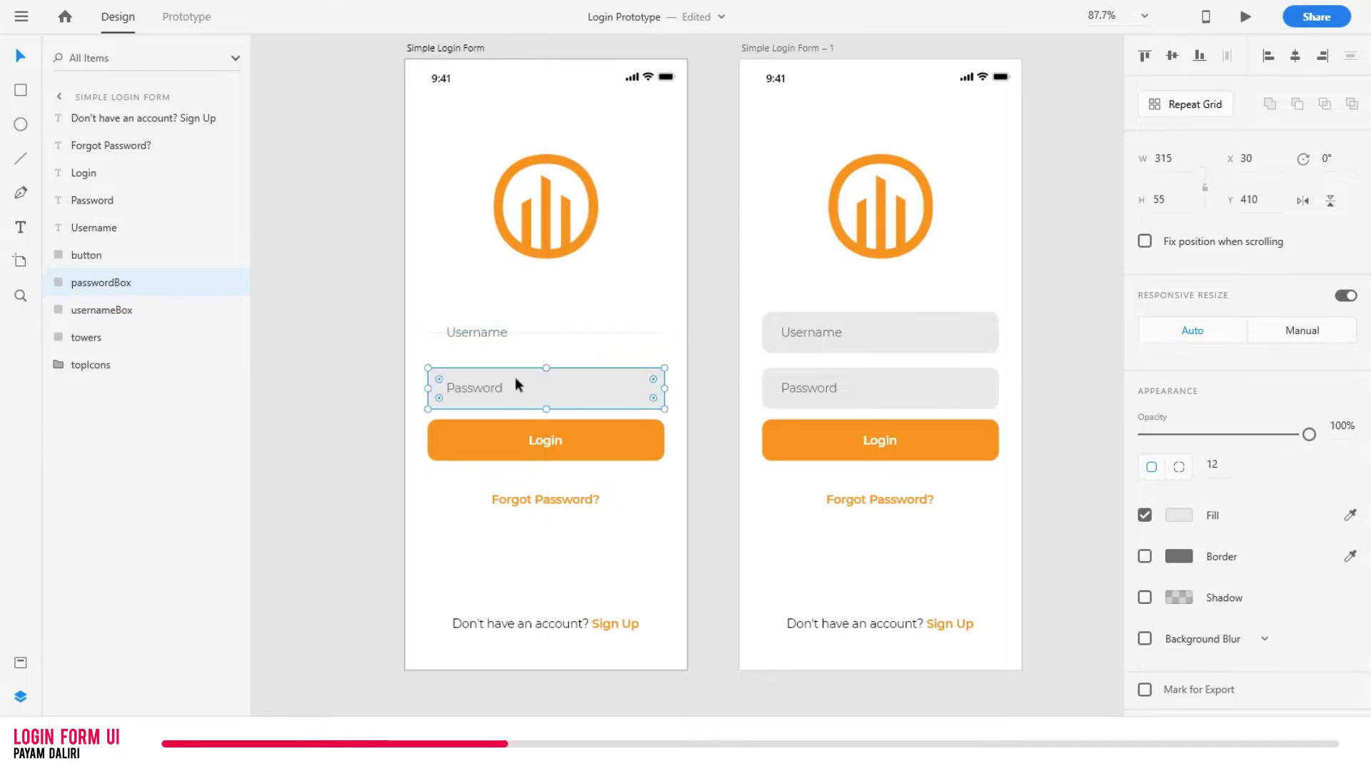
left_click(524, 359)
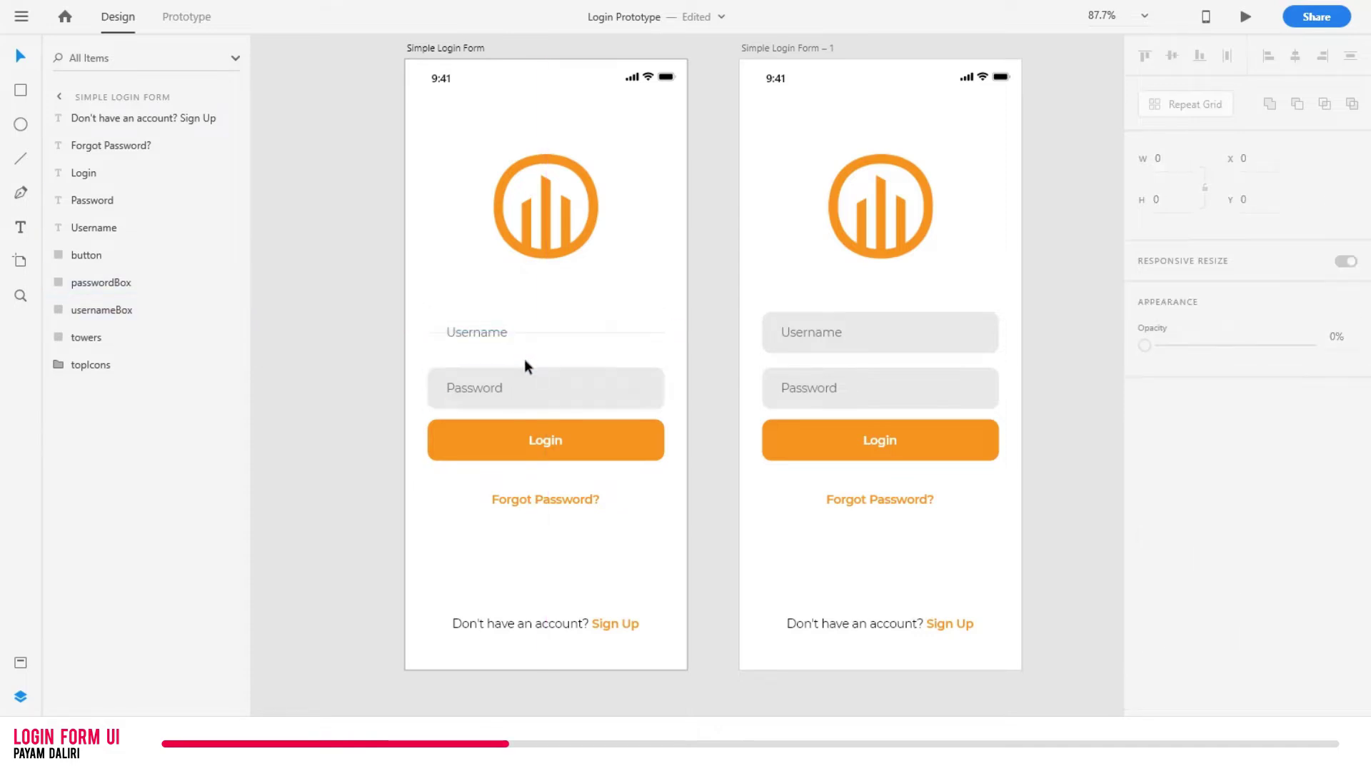
Step: In Prototype mode, link the Username text to the Simple Login Form – 1 artboard with a Tap trigger and Auto-Animate action
left_click(180, 20)
left_click(308, 125)
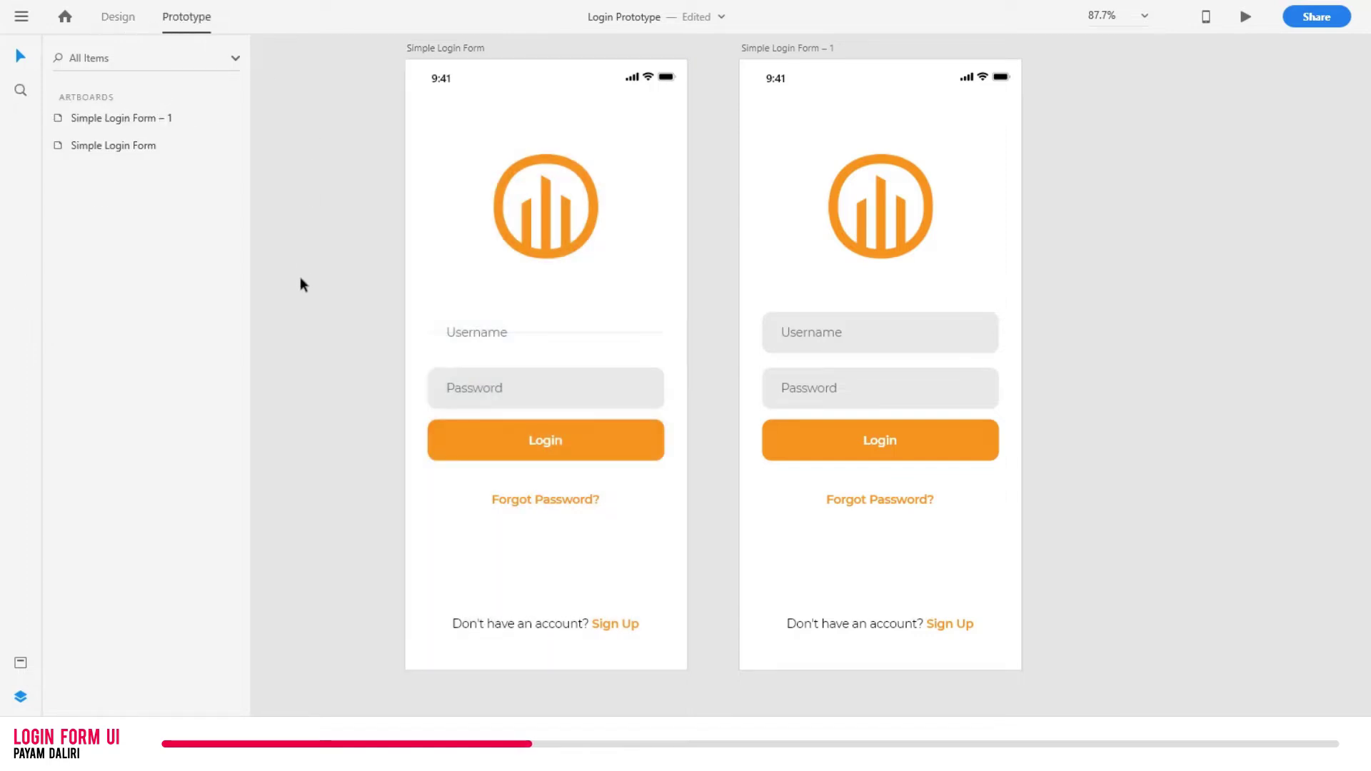
left_click(472, 336)
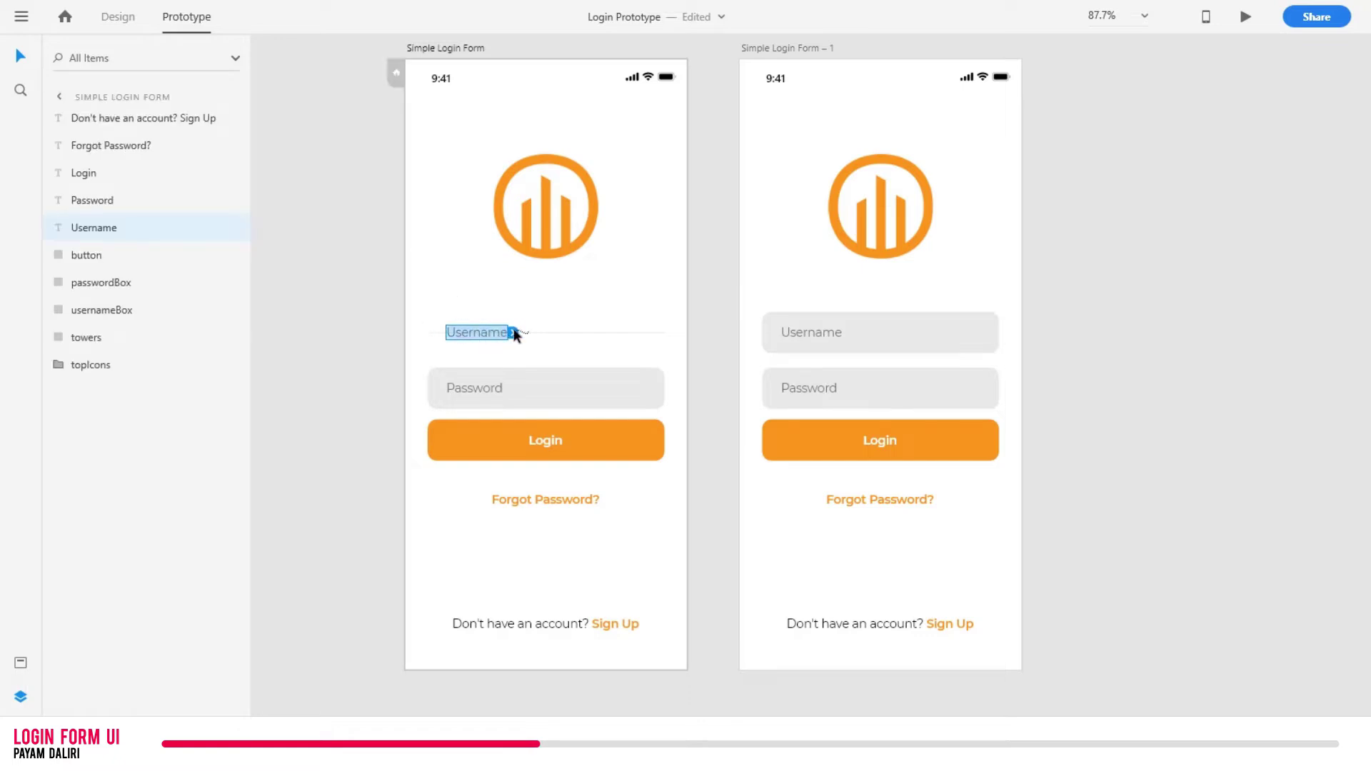
left_click_drag(512, 333, 766, 214)
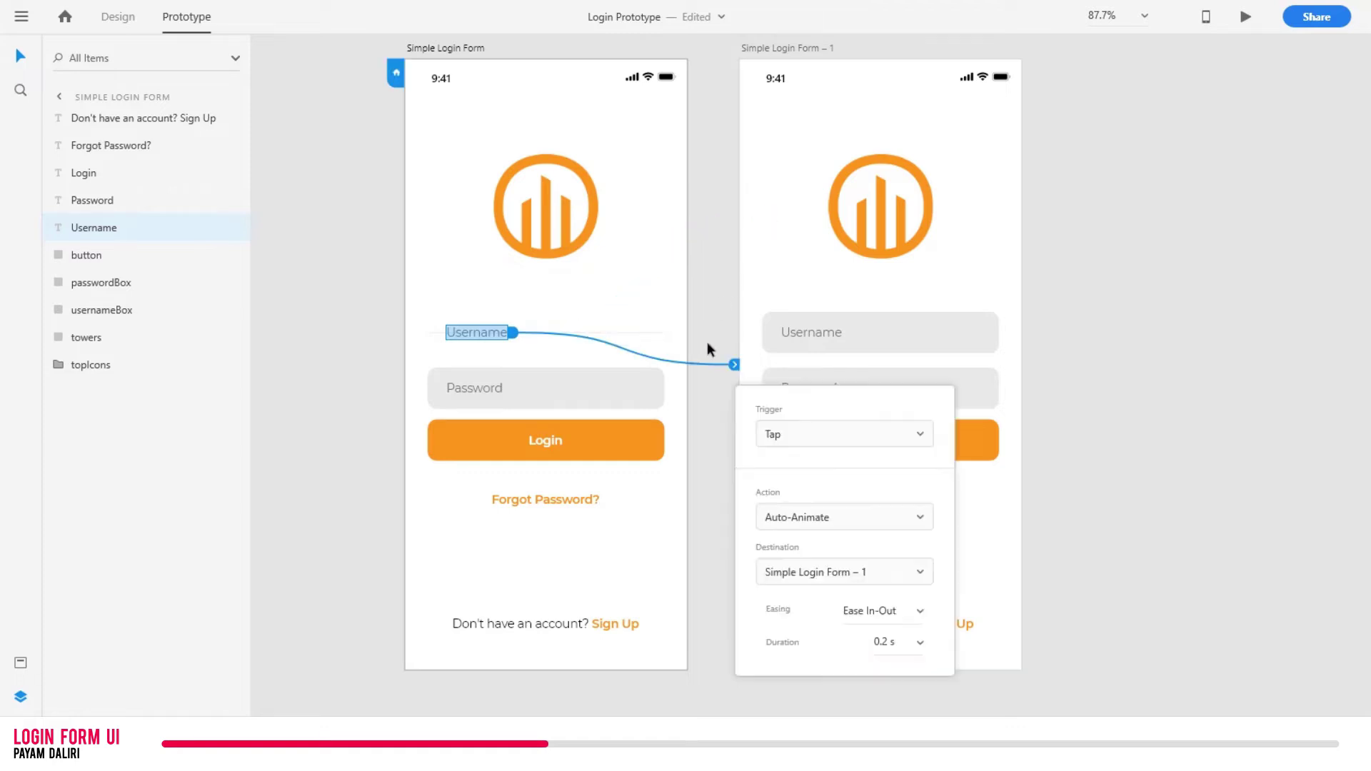
left_click(776, 427)
left_click(796, 469)
left_click(803, 518)
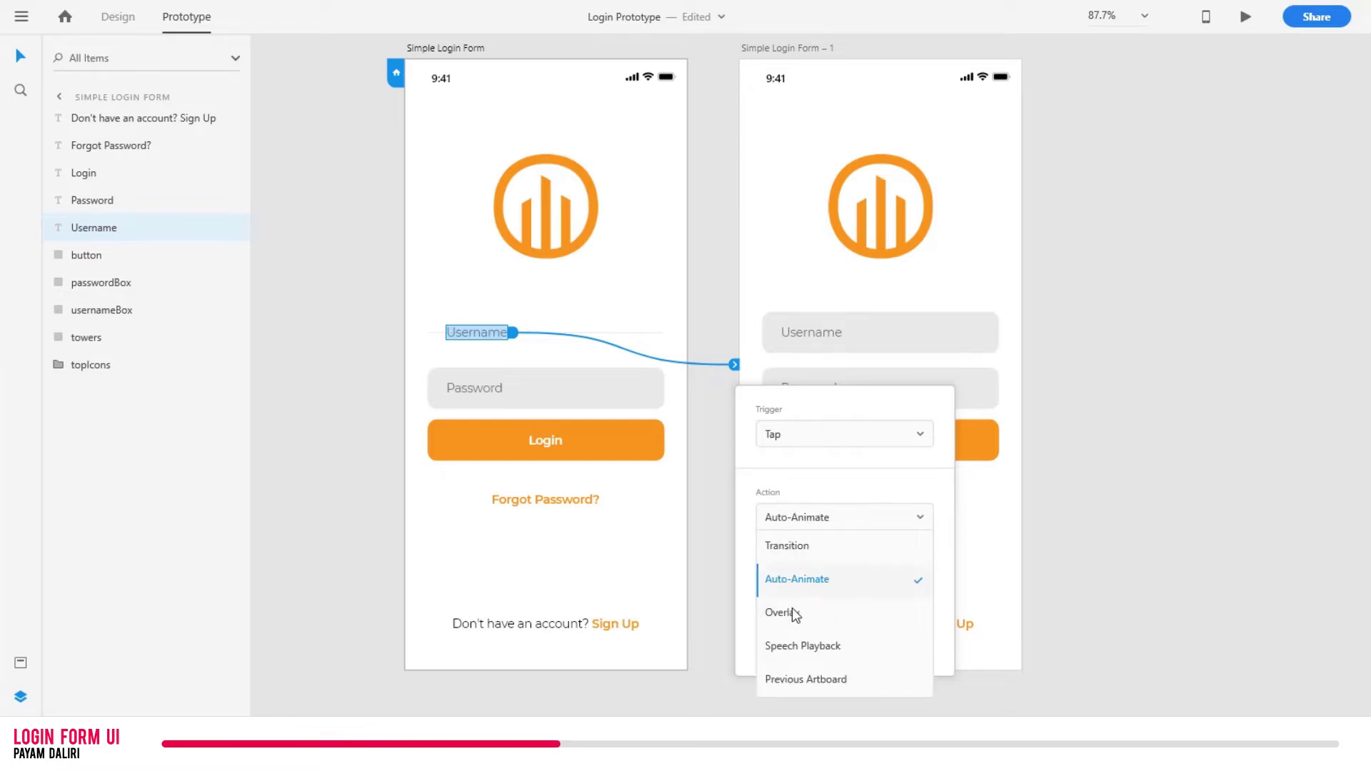
left_click(806, 585)
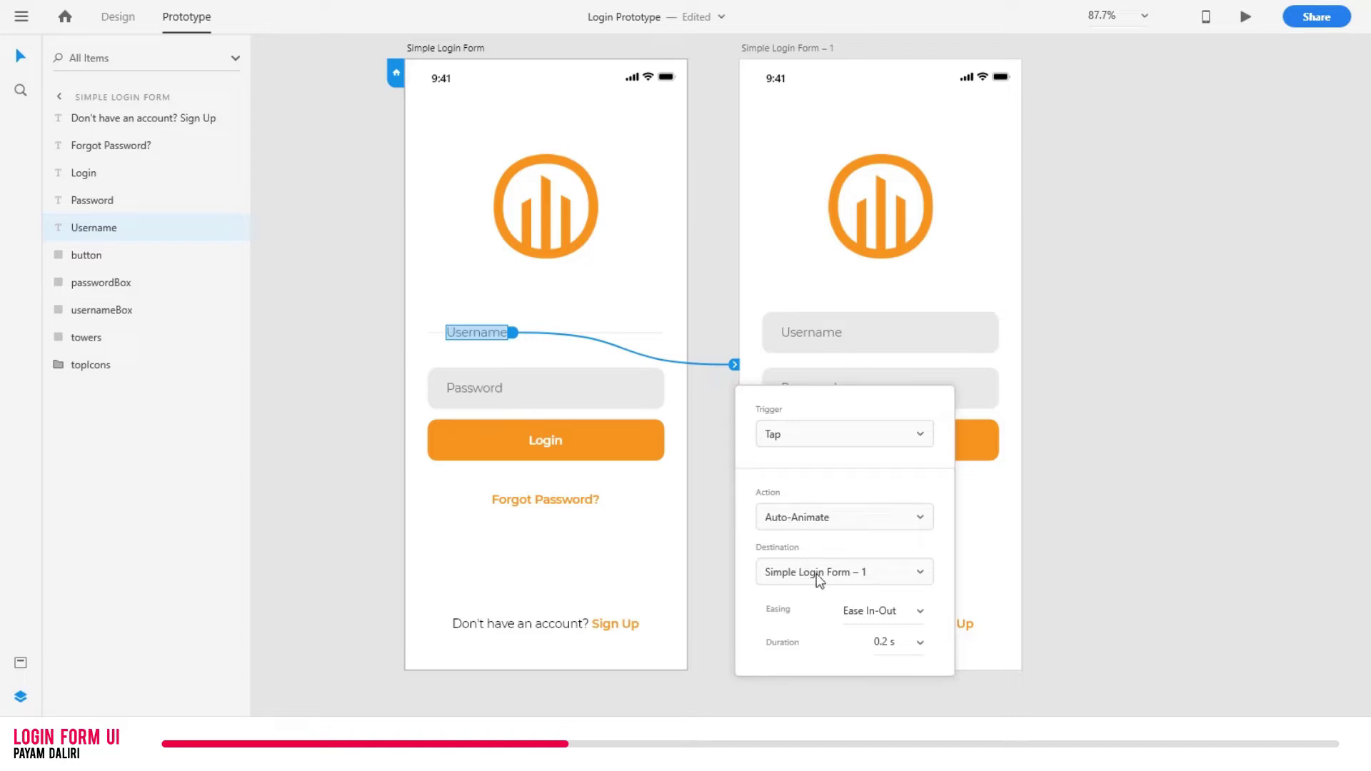
Step: Set the transition's easing to Ease In-Out and enter 35 as its duration
left_click(921, 616)
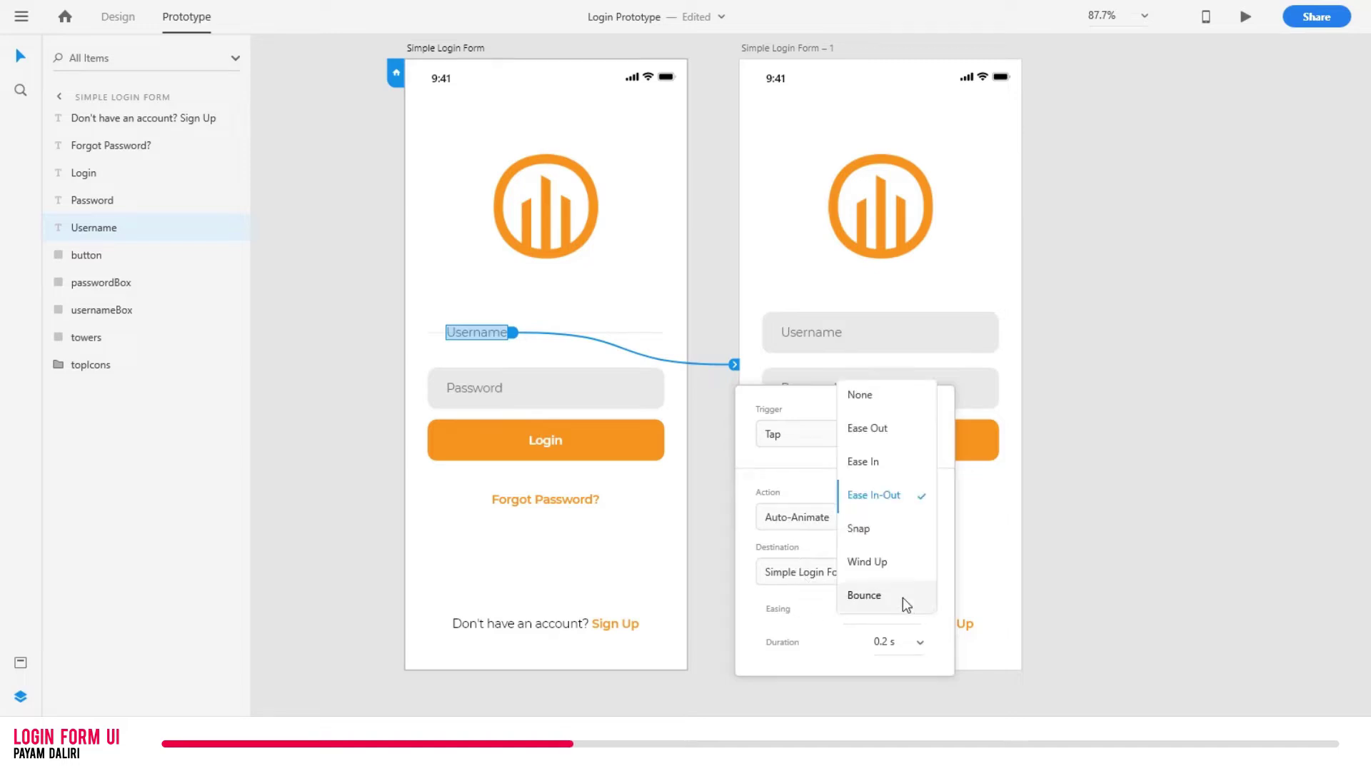
left_click(892, 502)
left_click(886, 642)
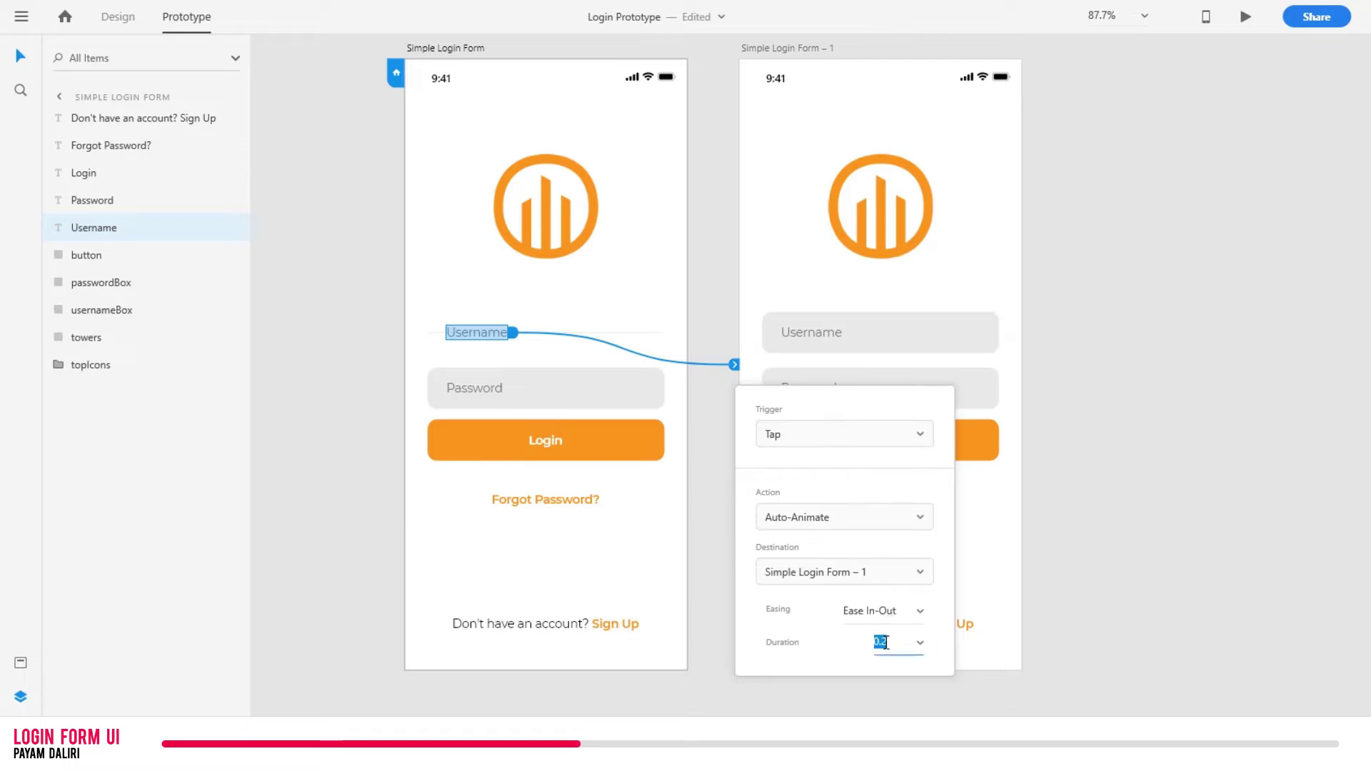
type("3")
key("BackSpace")
type("35")
key("Return")
left_click(711, 332)
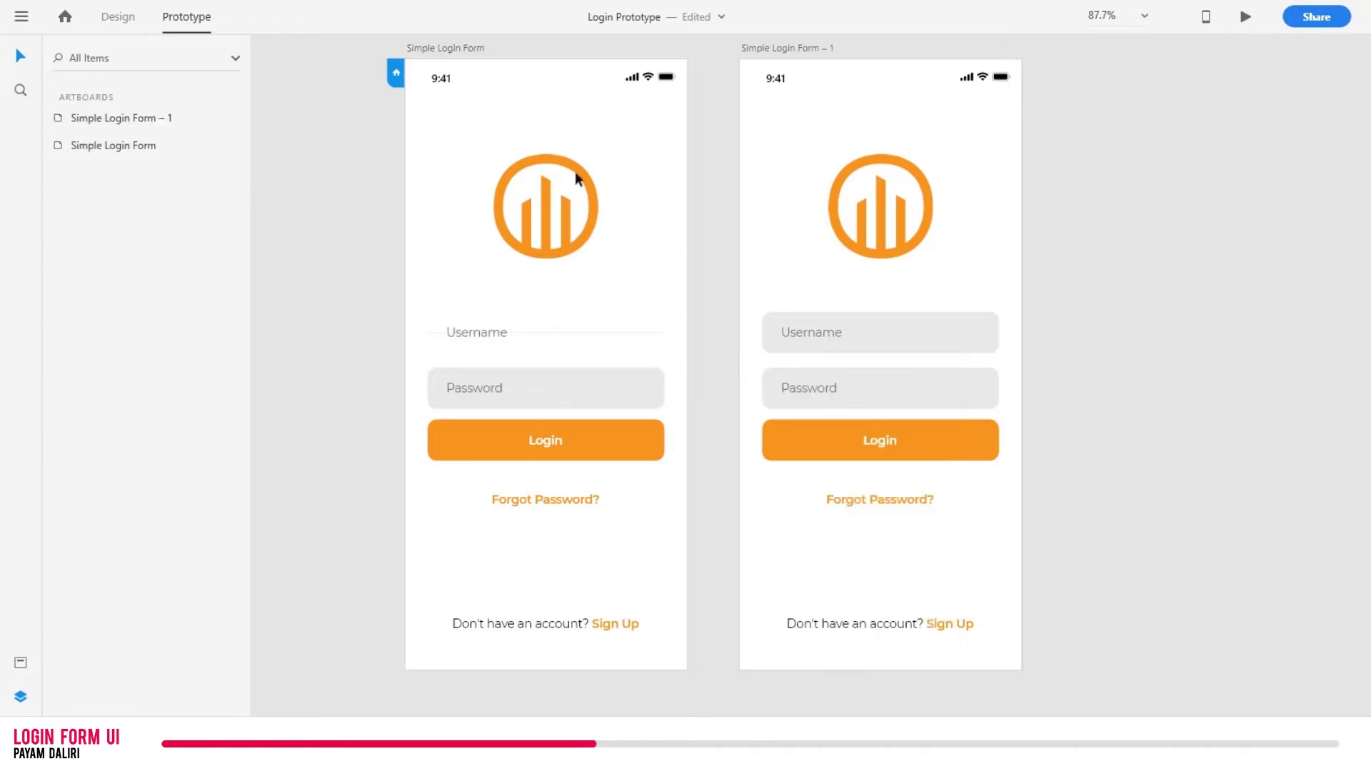
Step: Preview the prototype from the first artboard, trigger the animation on the Username text, and close the preview
left_click(427, 47)
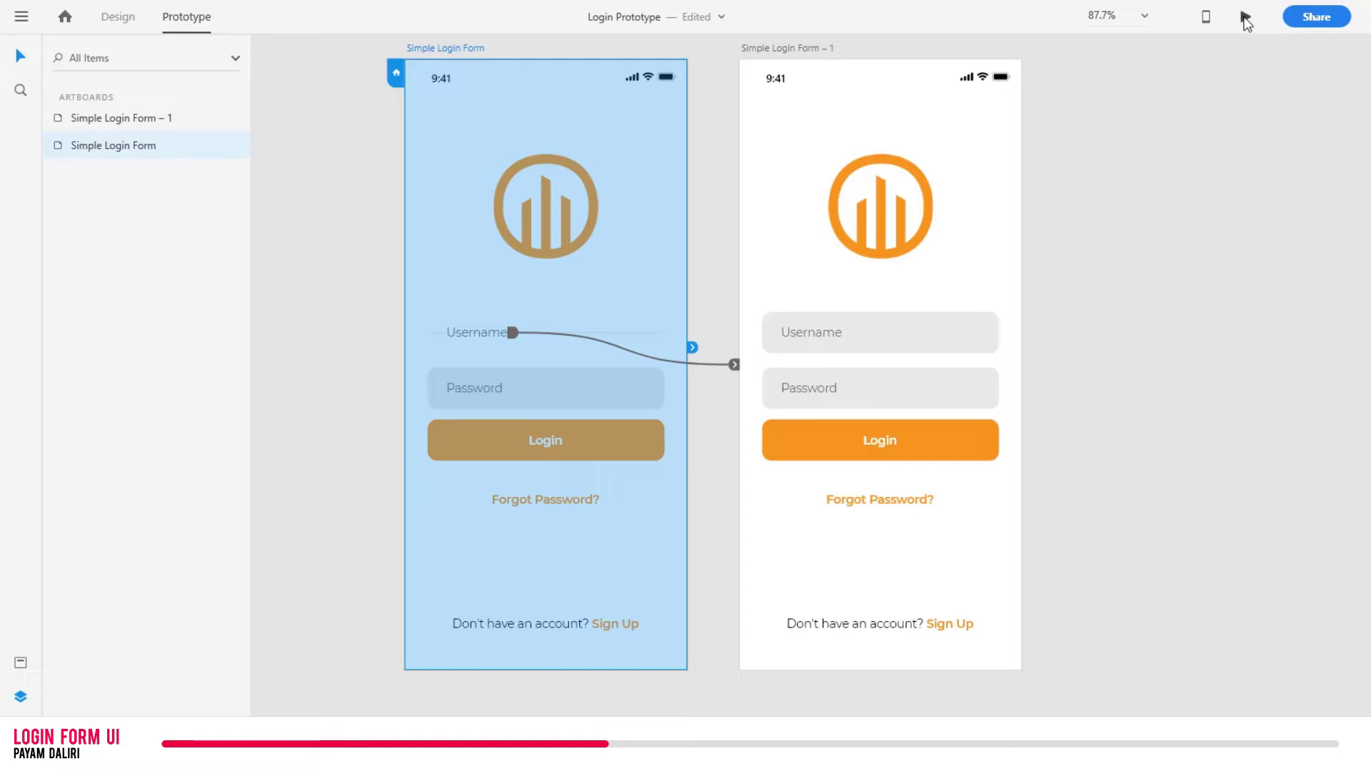
key("ctrl+Return")
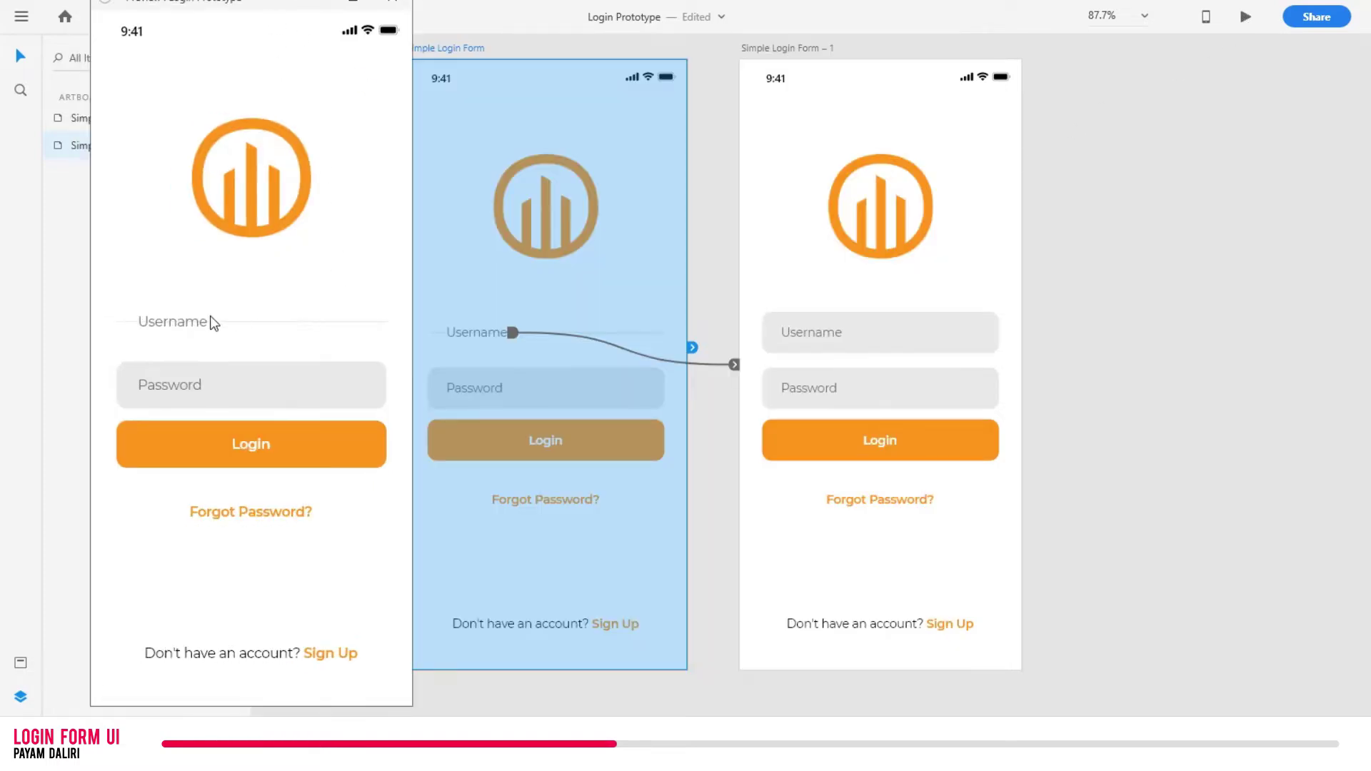
left_click(188, 323)
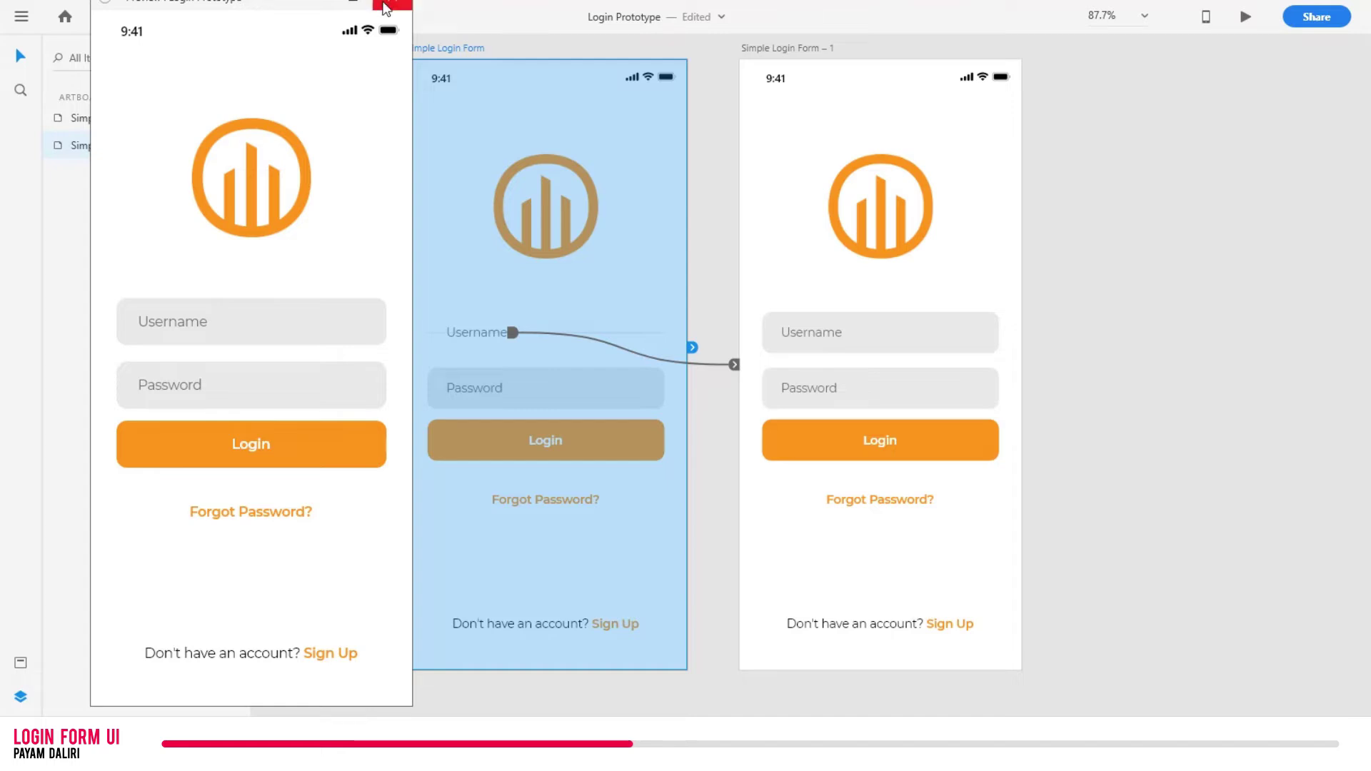
left_click_drag(372, 6, 379, 14)
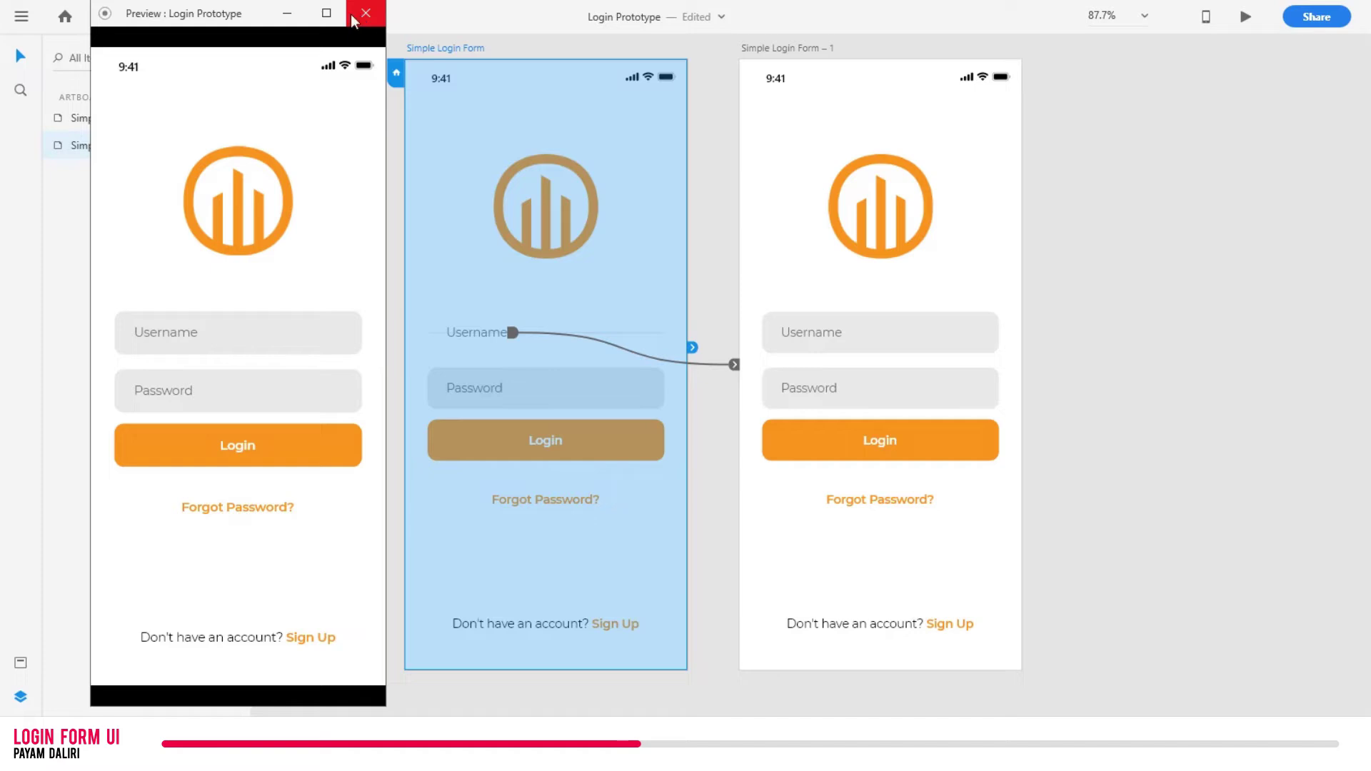
left_click_drag(300, 20, 300, 22)
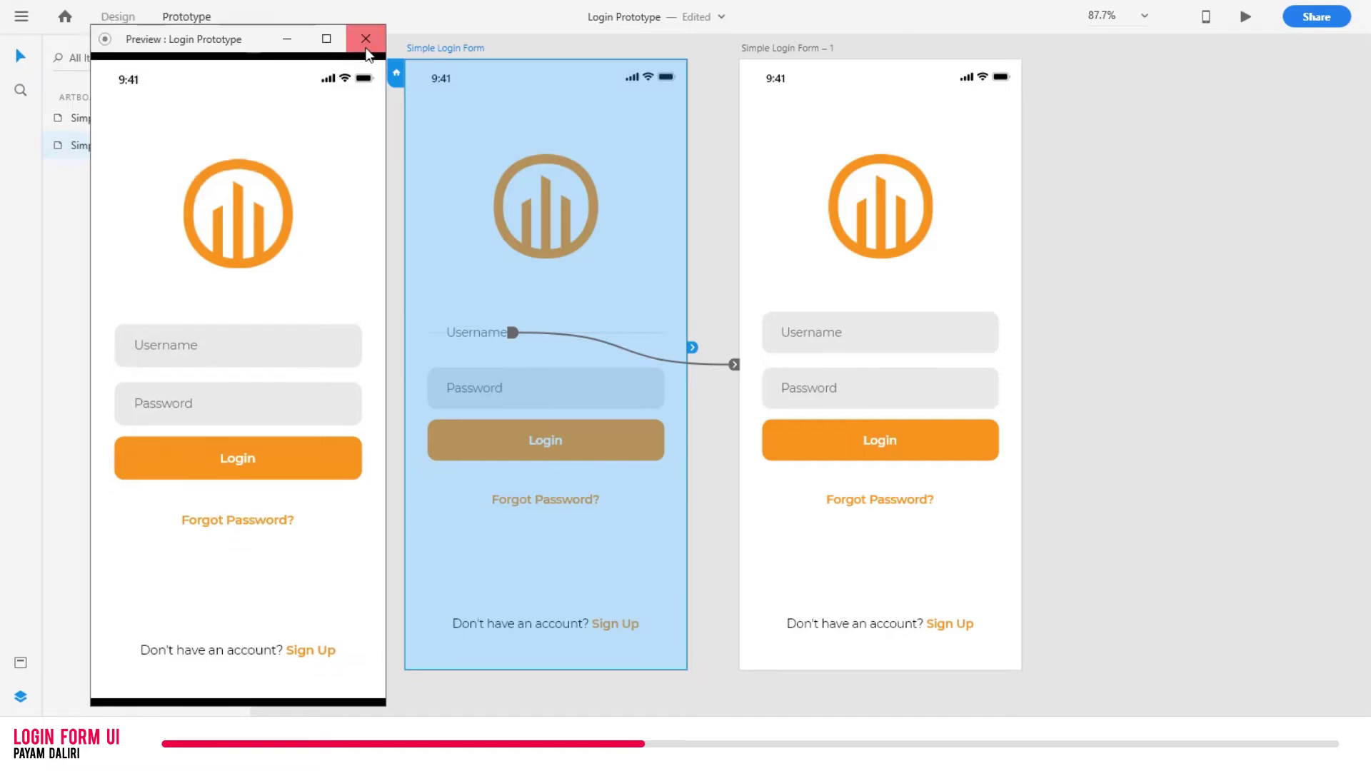
left_click(366, 12)
left_click(300, 182)
Step: Return to Design mode and hide the layers list to free canvas space around the login form
left_click(131, 20)
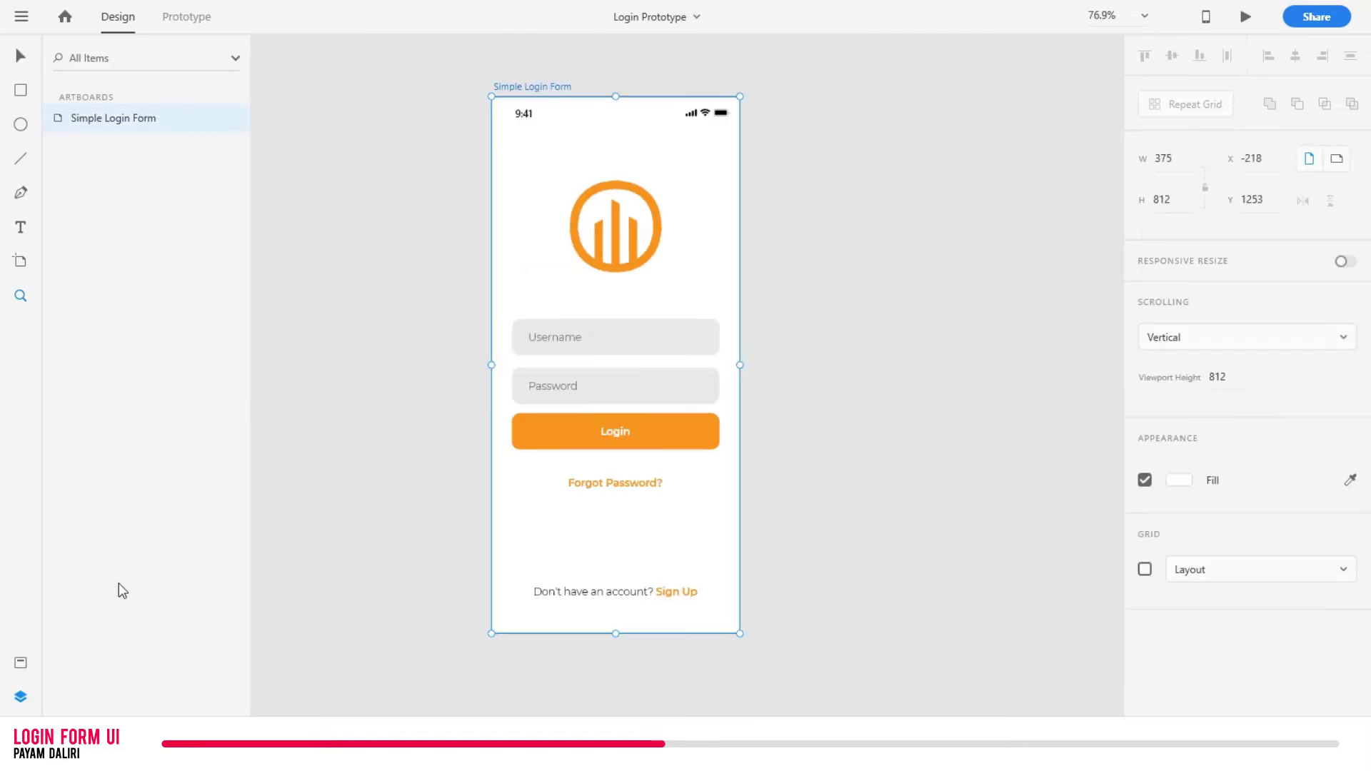
left_click(432, 349)
left_click(393, 499, "alt")
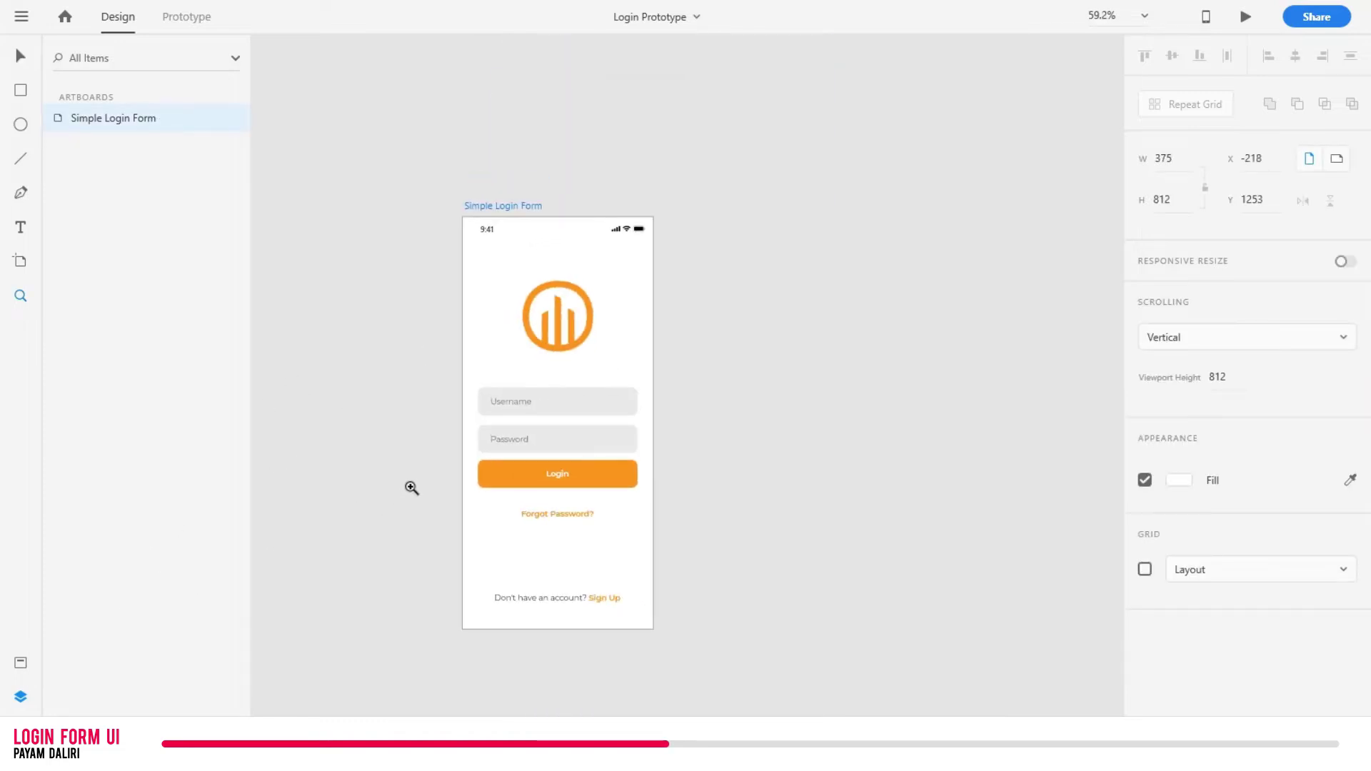
key("v")
left_click(420, 477)
left_click_drag(443, 478, 533, 379)
left_click(21, 697)
scroll(532, 378, "up", 2)
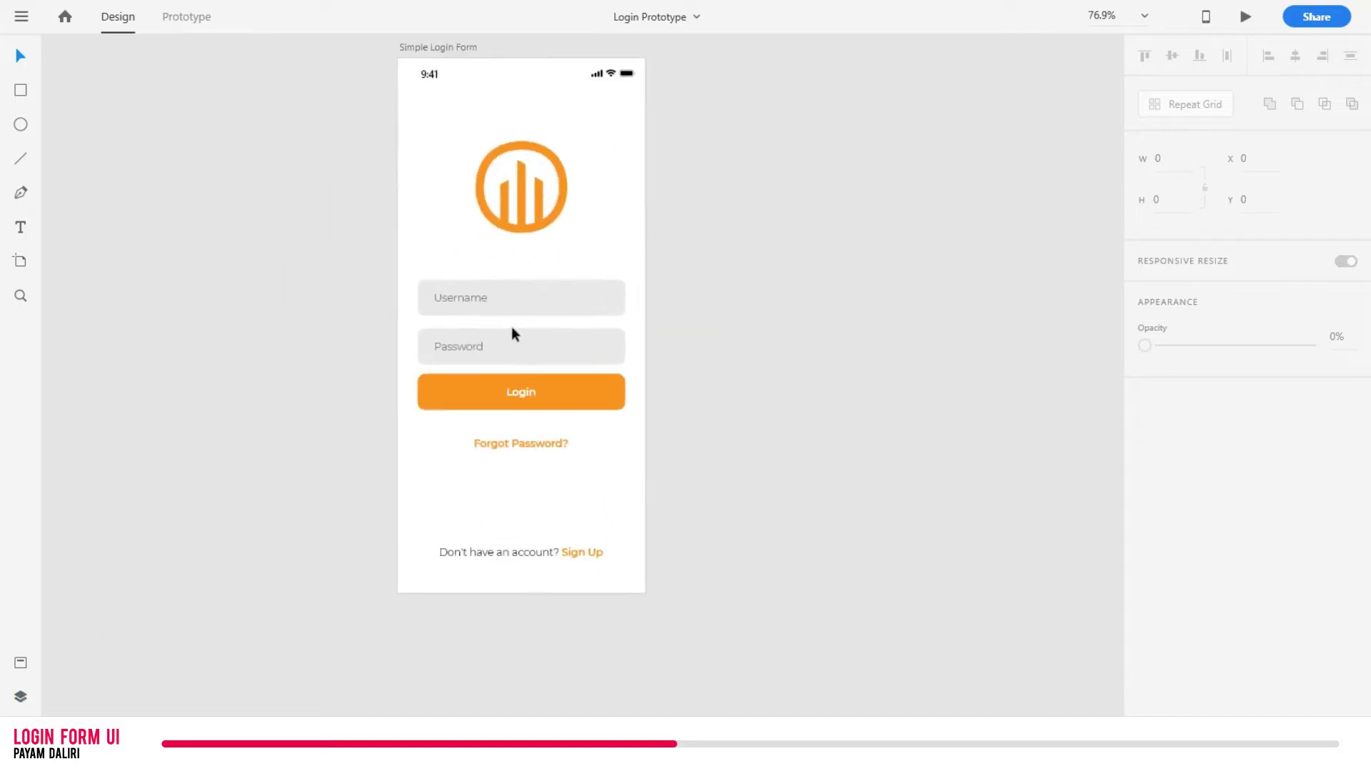
left_click_drag(513, 329, 499, 358)
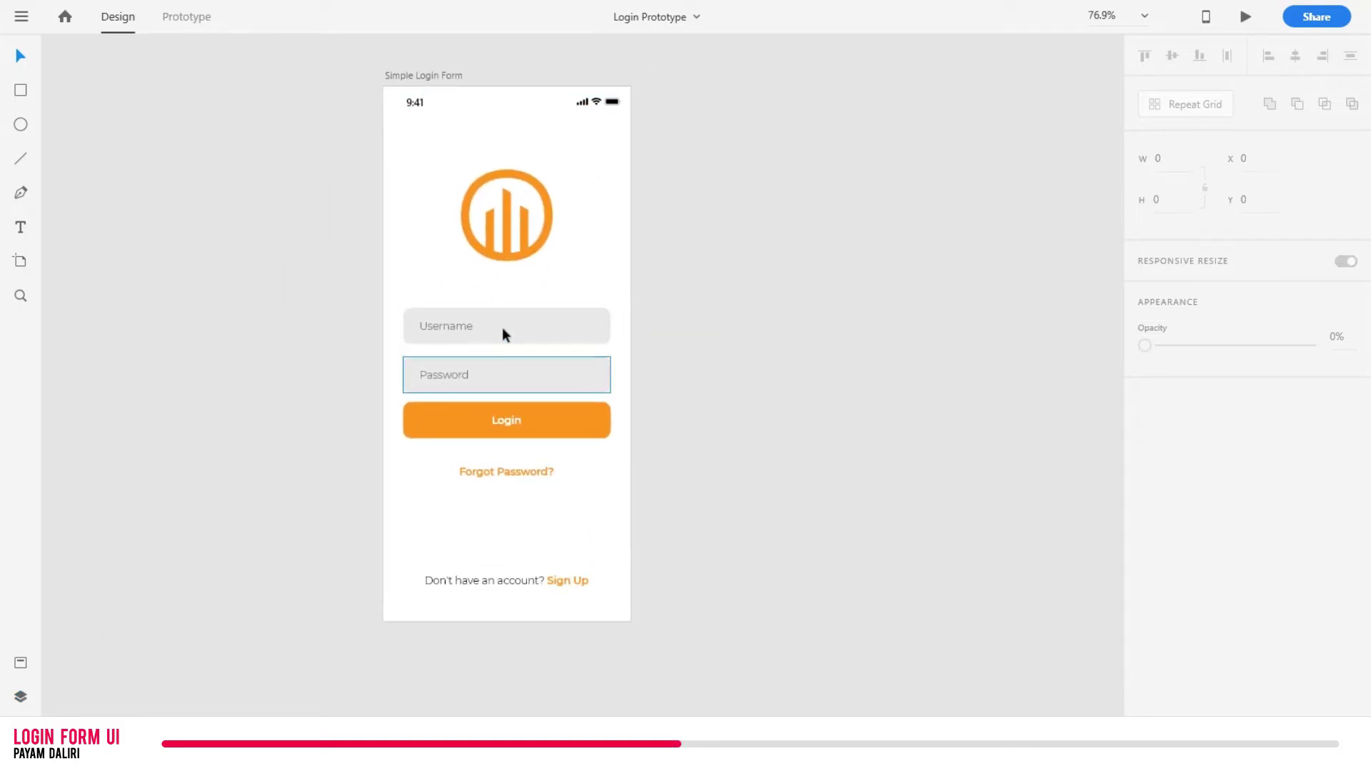
Step: Duplicate the Simple Login Form artboard twice so that three copies stand side by side
left_click(433, 76)
key("ctrl+d")
key("ctrl+d")
scroll(336, 113, "right", 5)
scroll(480, 107, "left", 4)
scroll(294, 71, "left", 3)
Step: Rename the first artboard as OnLoad and the second one as OnLoad 02
double_click(261, 109)
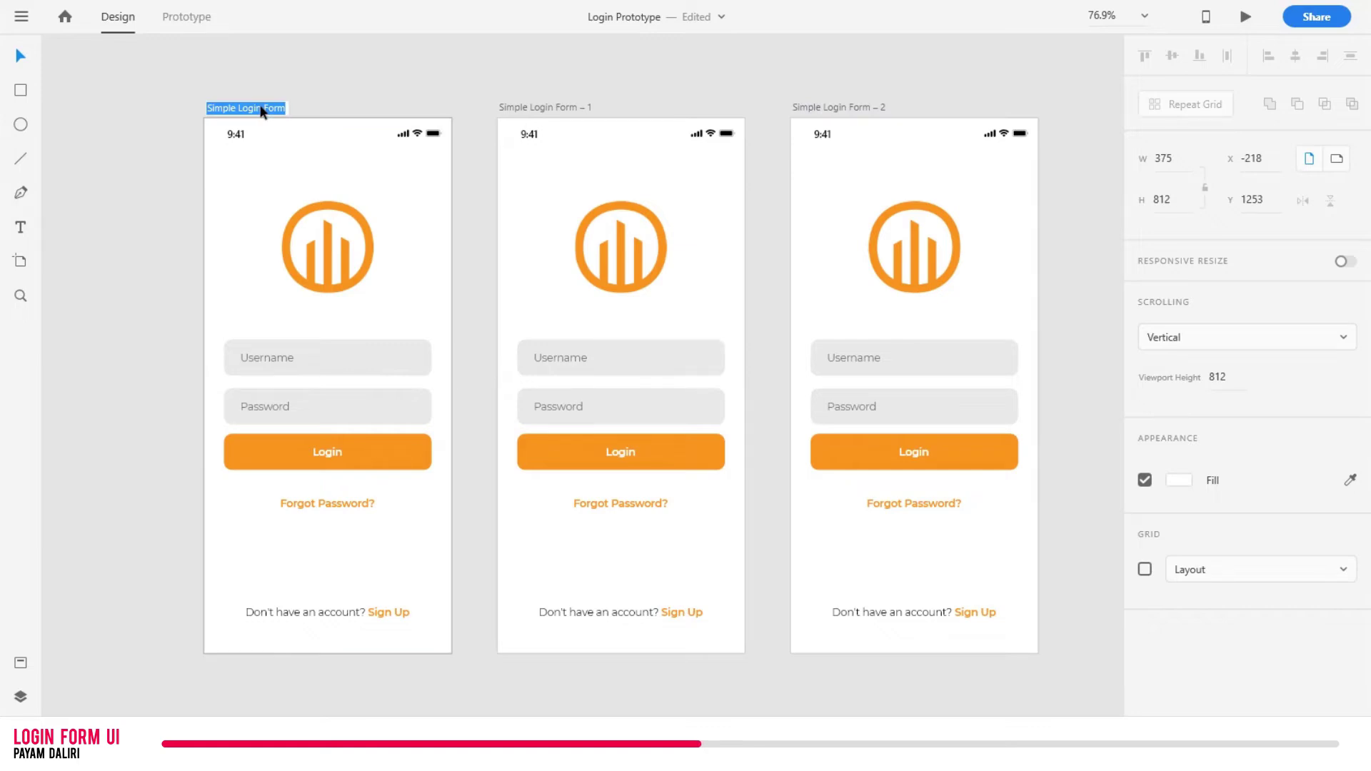
key("BackSpace")
type("OnLoad")
key("Return")
double_click(527, 107)
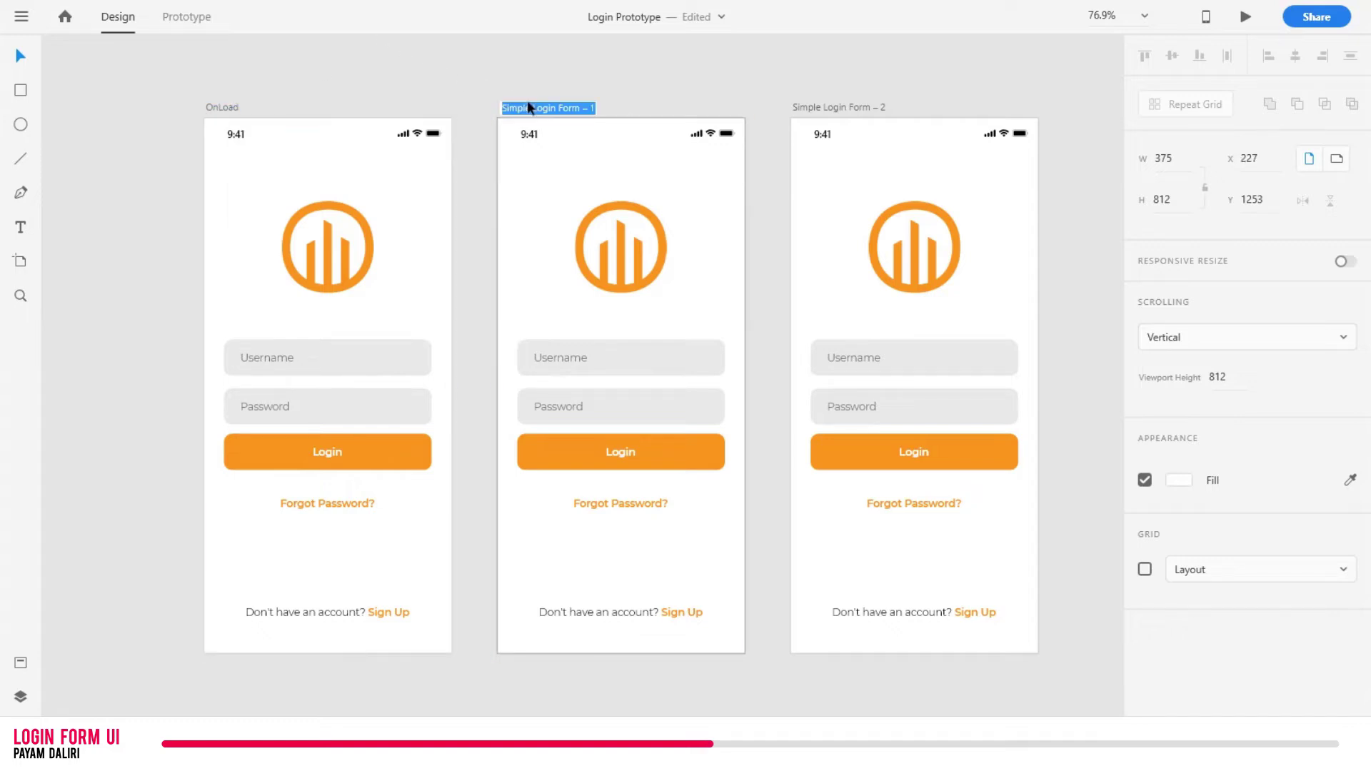
type("OnLoad 02")
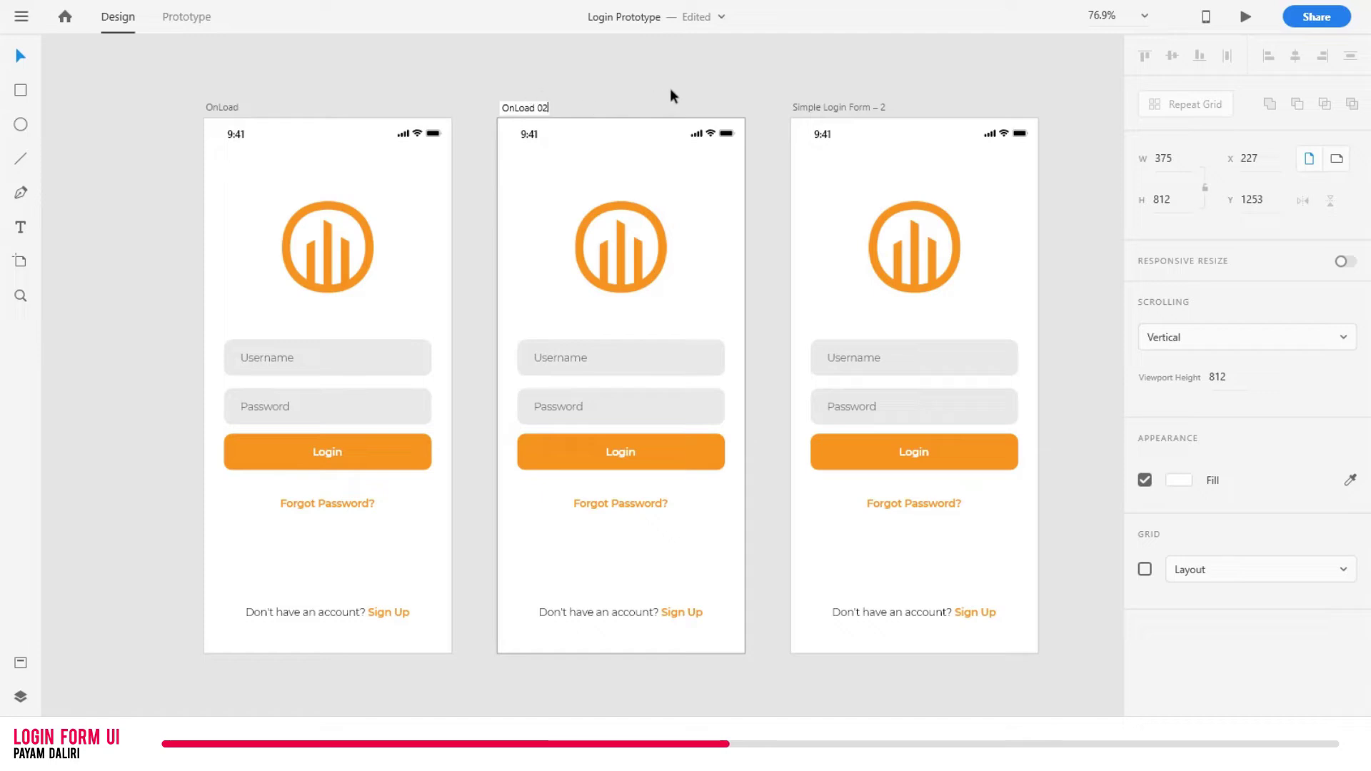
key("Return")
Step: Rename the third artboard as Loaded
left_click(840, 107)
double_click(840, 106)
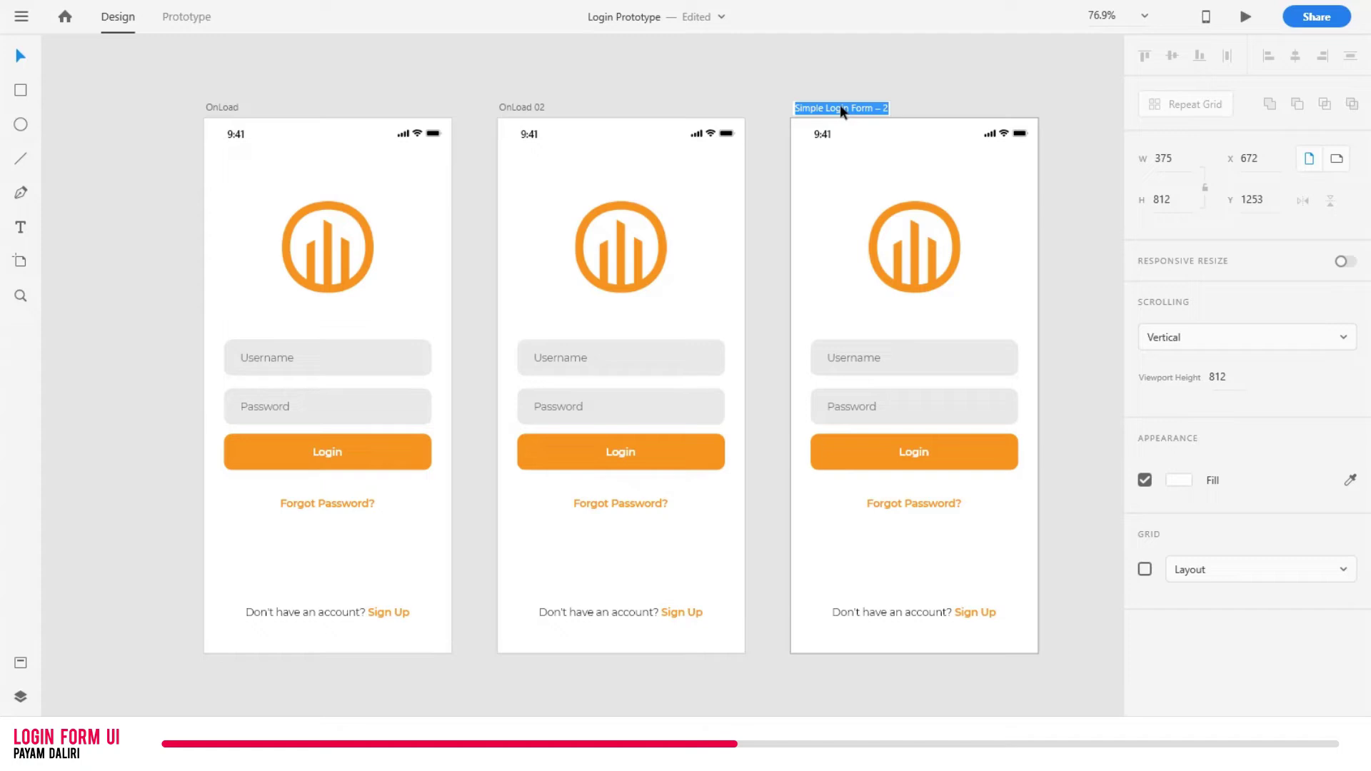
type("Loaded")
key("Return")
Step: Rename the middle artboard from OnLoad 02 to Loading
left_click(569, 97)
double_click(519, 108)
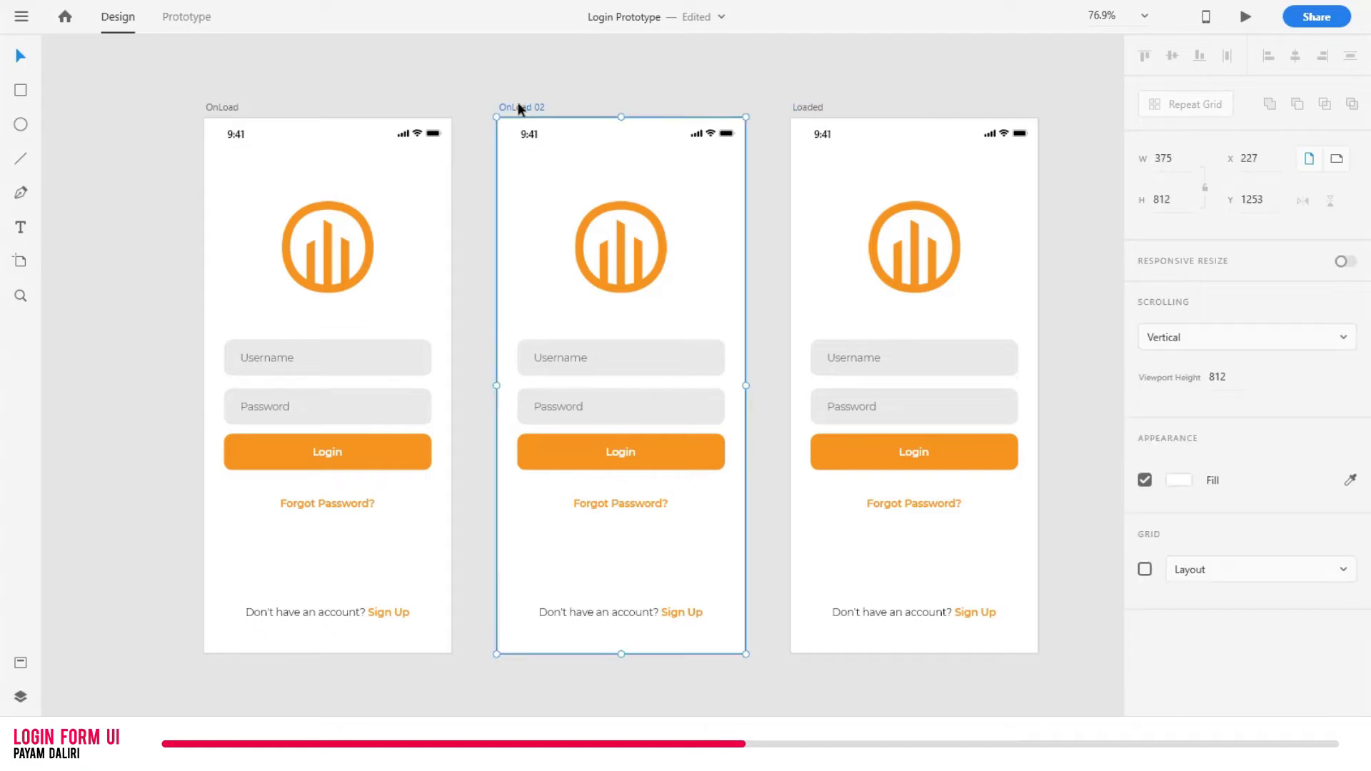
type("Loading")
key("Return")
Step: Shrink the whole logo on the OnLoad artboard around its centre to about 7 × 7
left_click(435, 111)
mouse_move(435, 111)
left_mouse_down()
mouse_move(447, 92)
mouse_move(419, 96)
left_mouse_up()
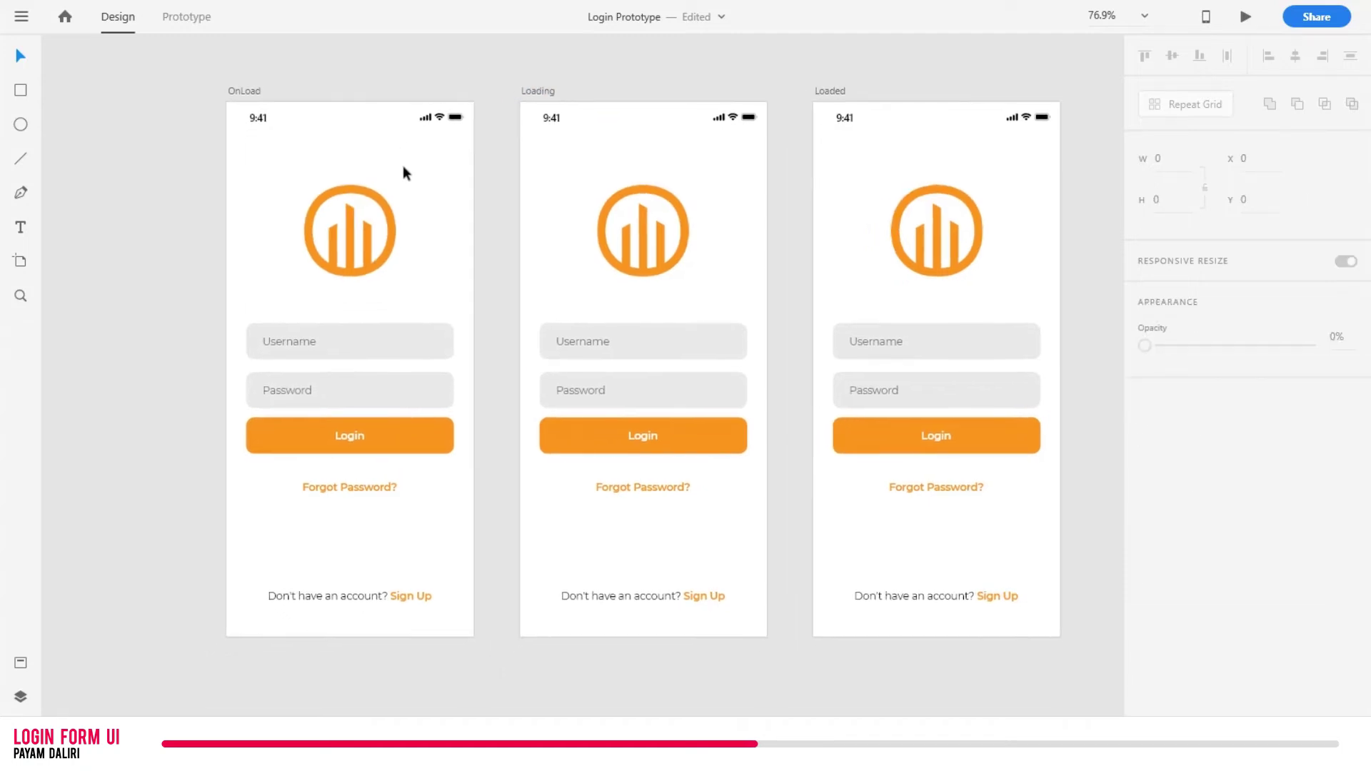
left_click_drag(409, 170, 419, 162)
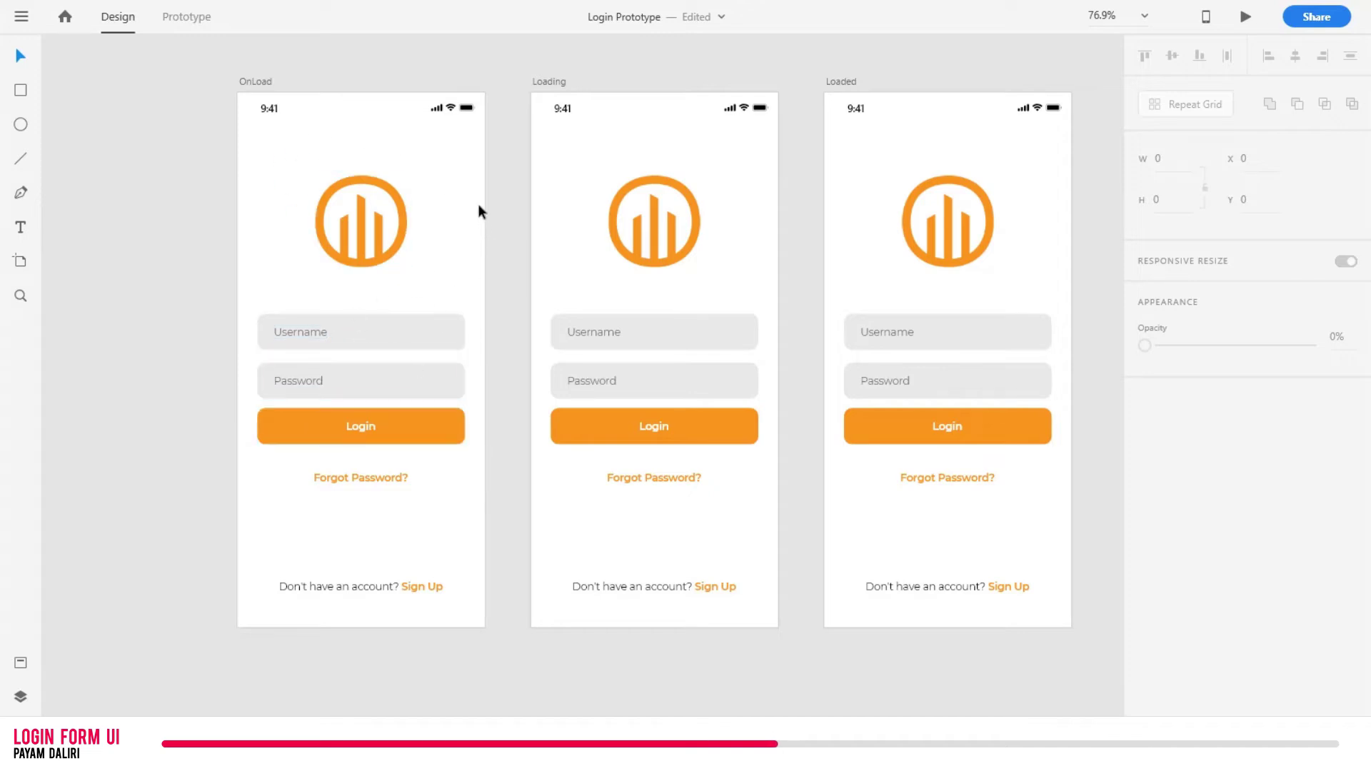
left_click_drag(476, 147, 298, 267)
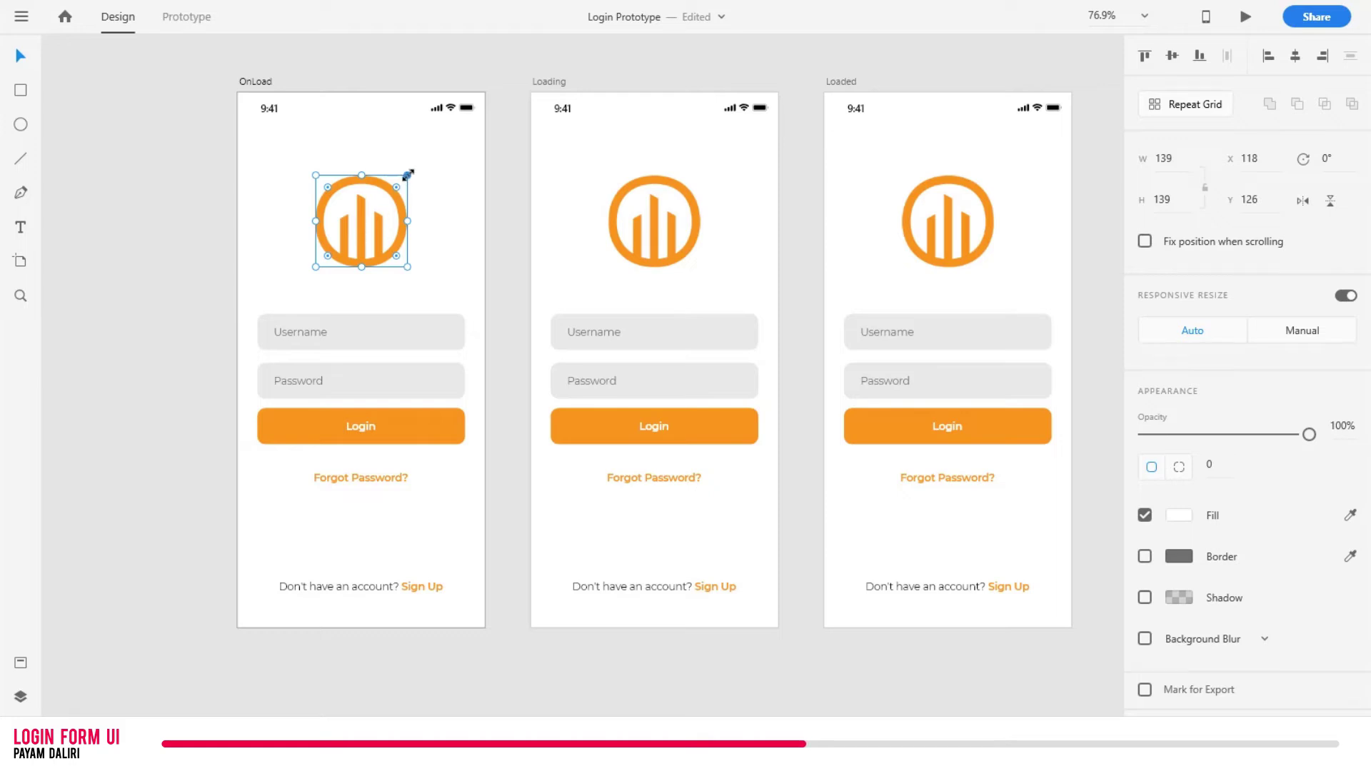
key("alt")
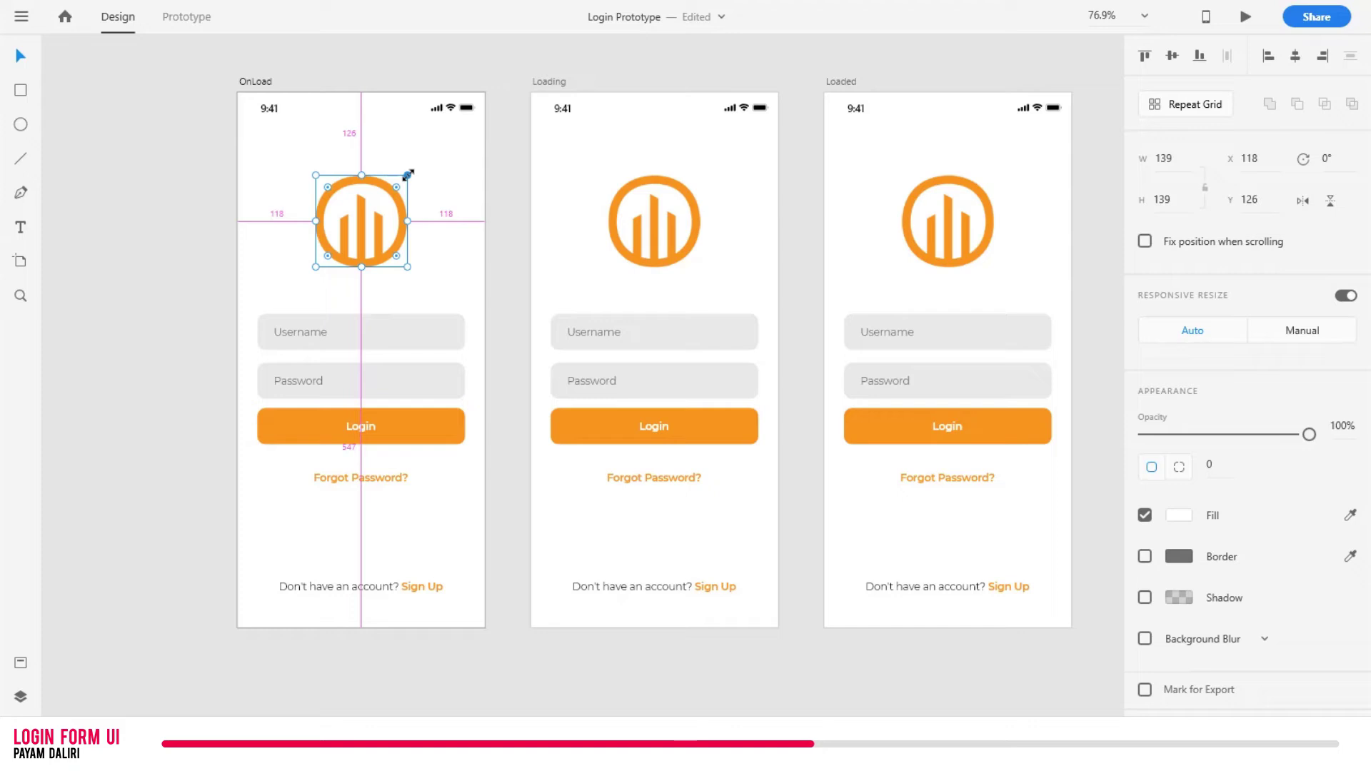
left_click_drag(407, 174, 369, 218)
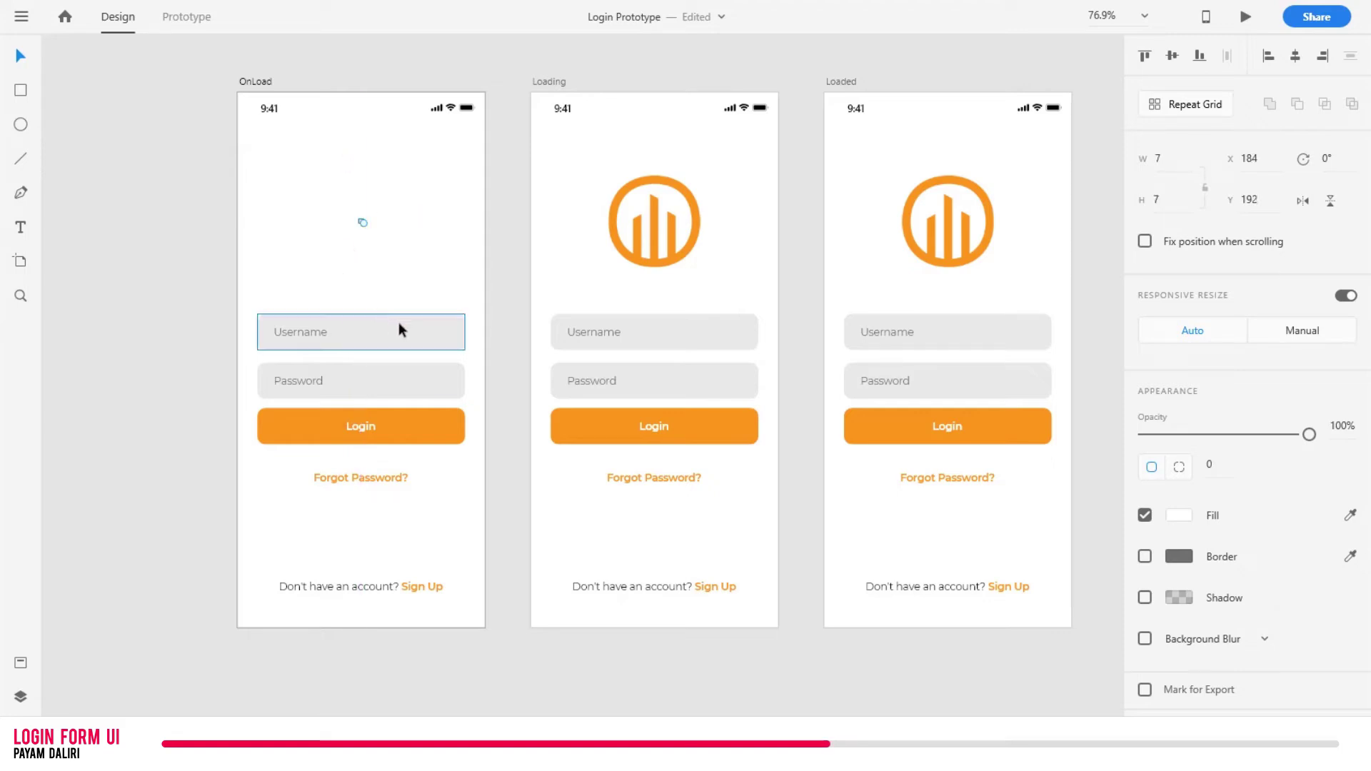
Step: Set the opacity of the Username, Password and Login texts on the OnLoad artboard to 0%
left_click(319, 326)
left_click(302, 384, "shift")
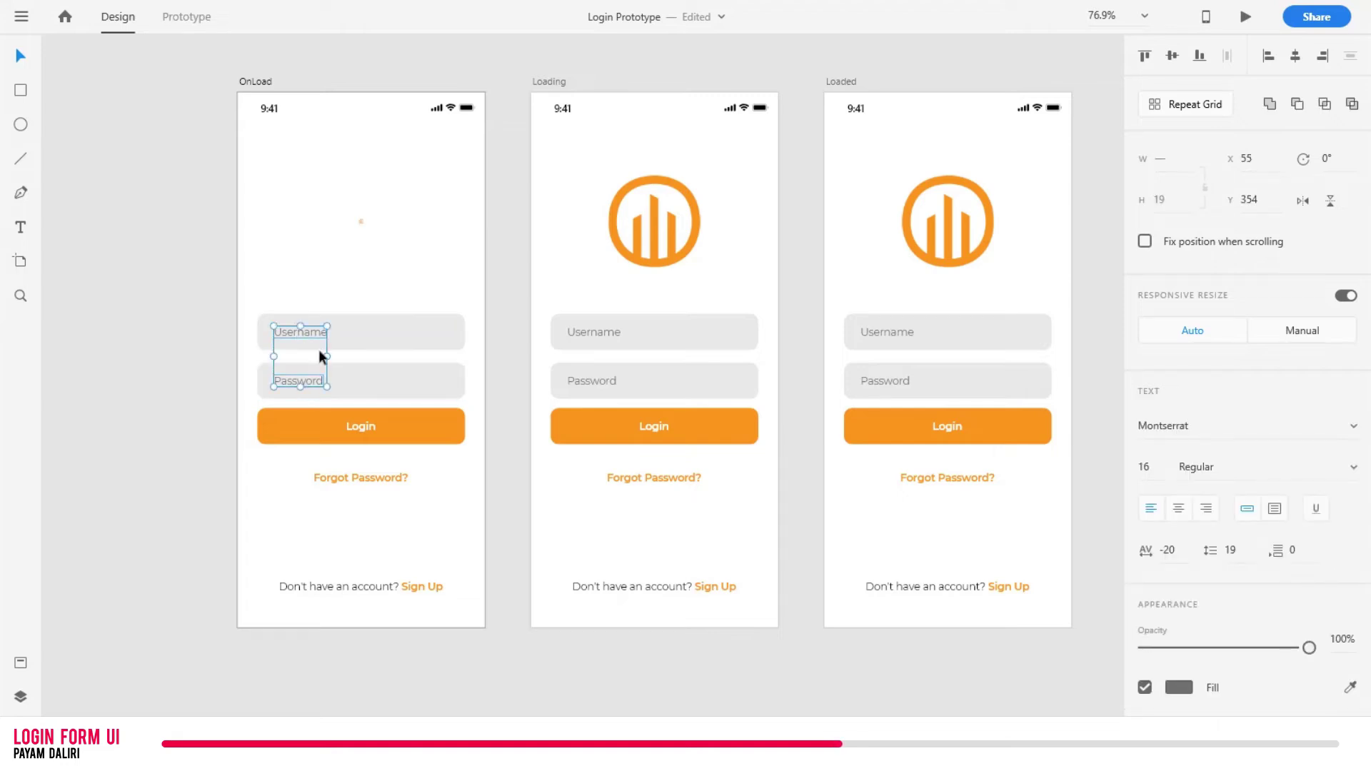
left_click(360, 427, "shift")
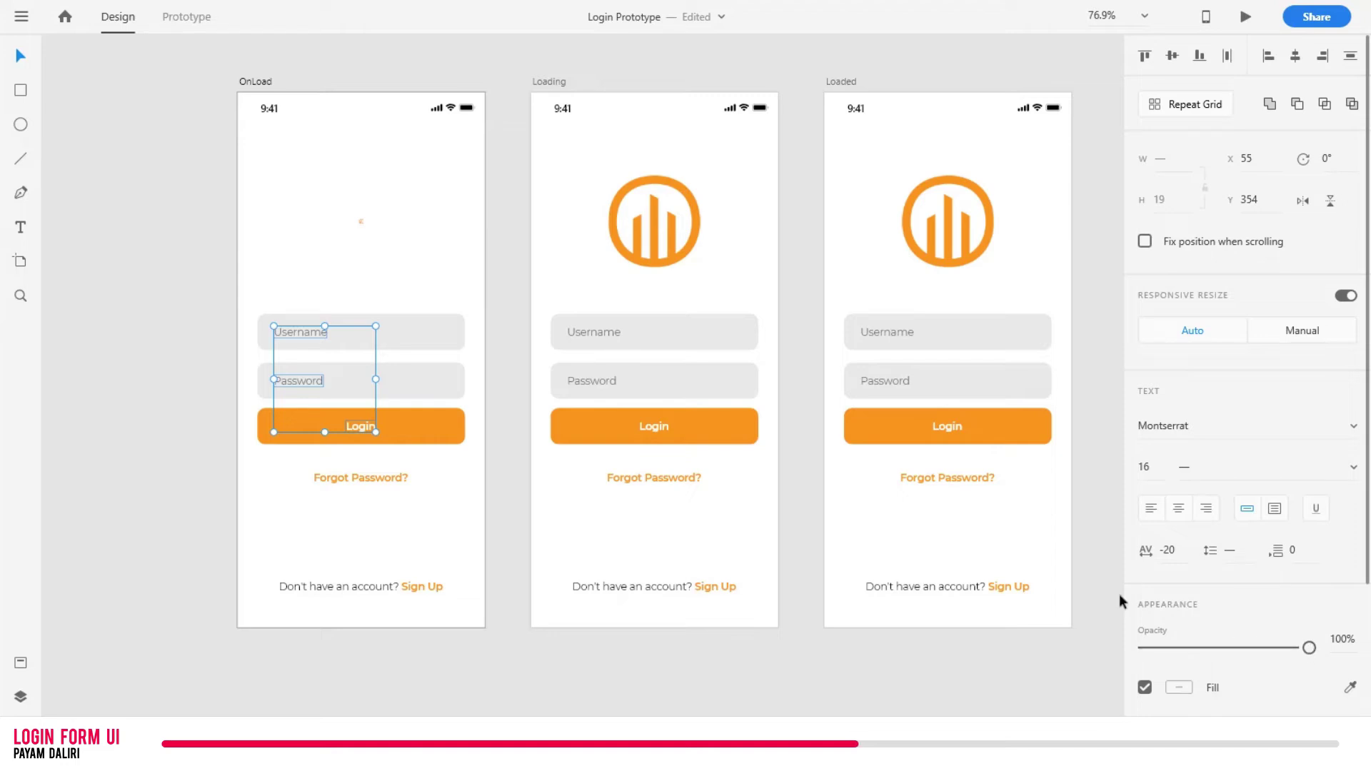
scroll(1164, 600, "down", 4)
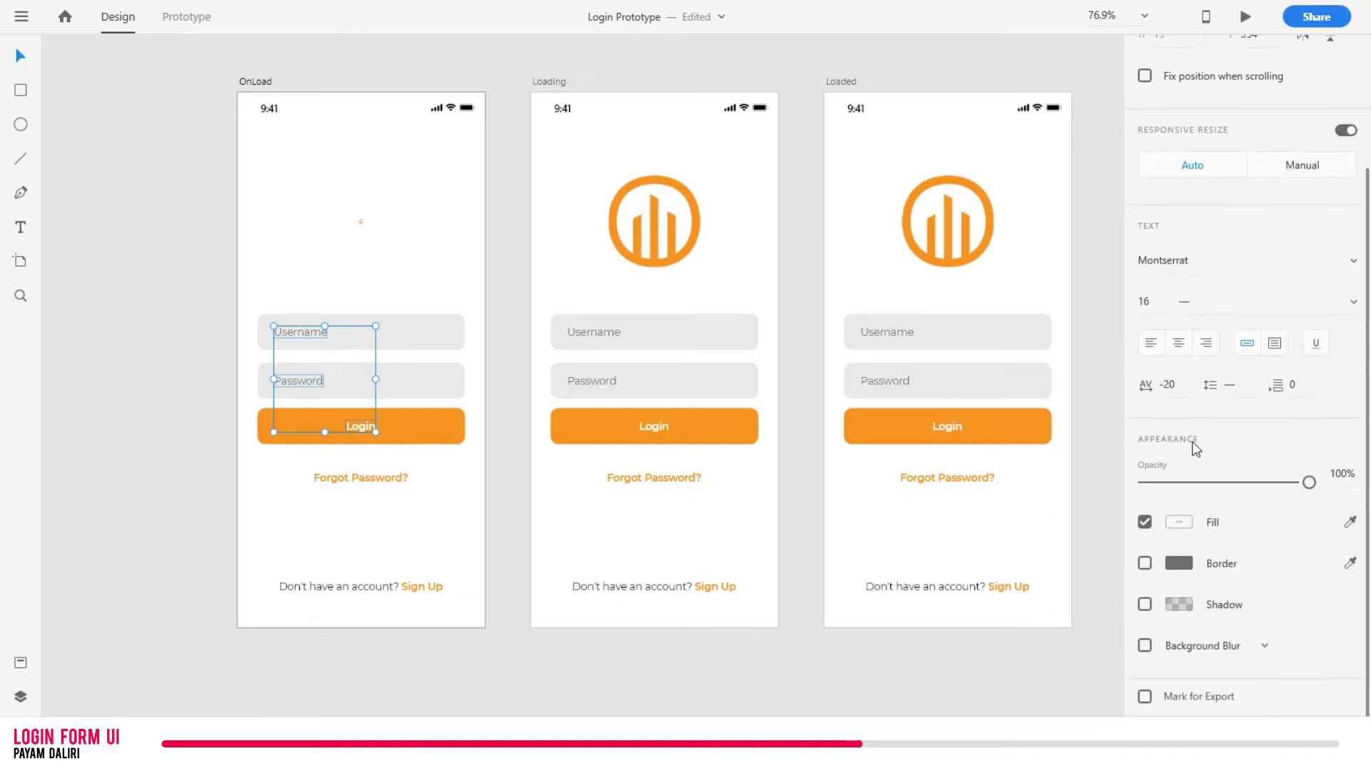
left_click_drag(1309, 483, 1087, 492)
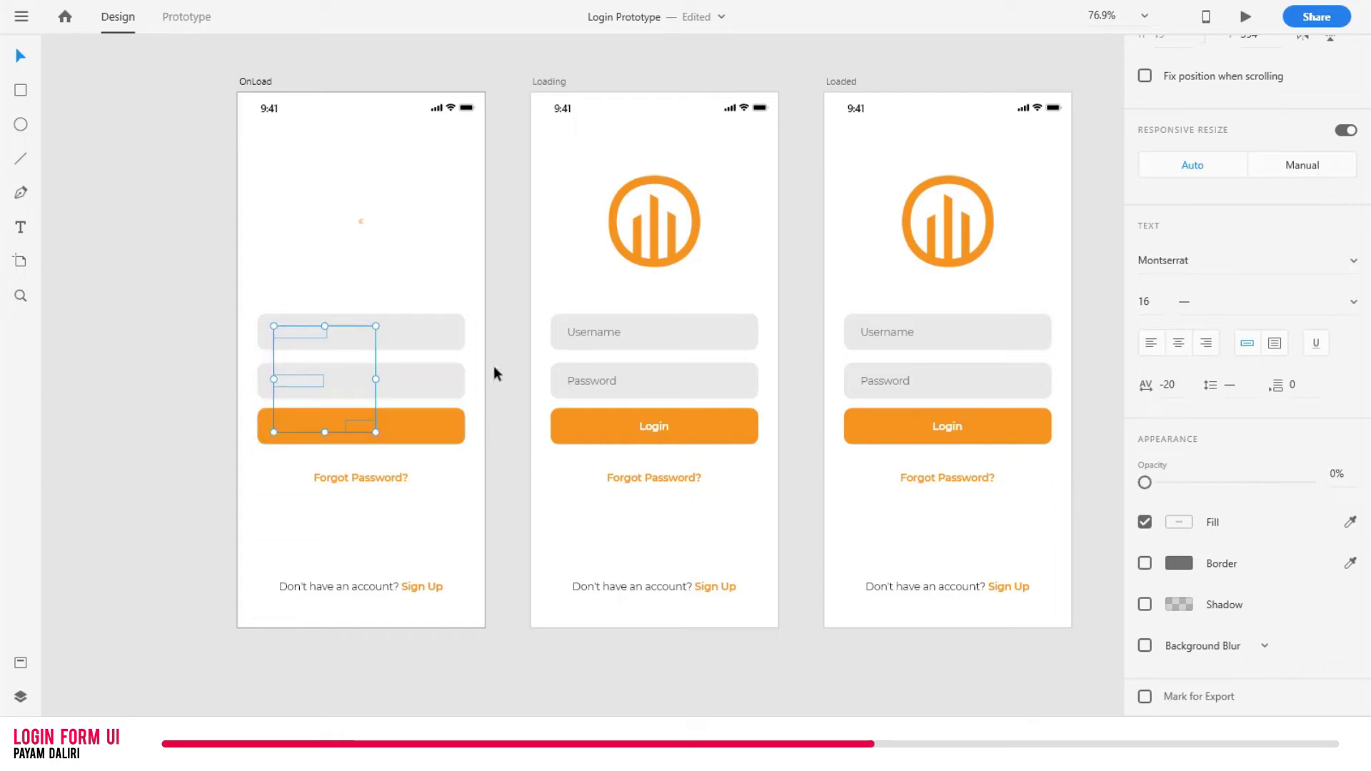
Step: Make the Username, Password and Login texts on the Loading artboard fully transparent
left_click(567, 333)
left_click(602, 384, "shift")
left_click(655, 426, "shift")
left_click_drag(1310, 484, 1141, 483)
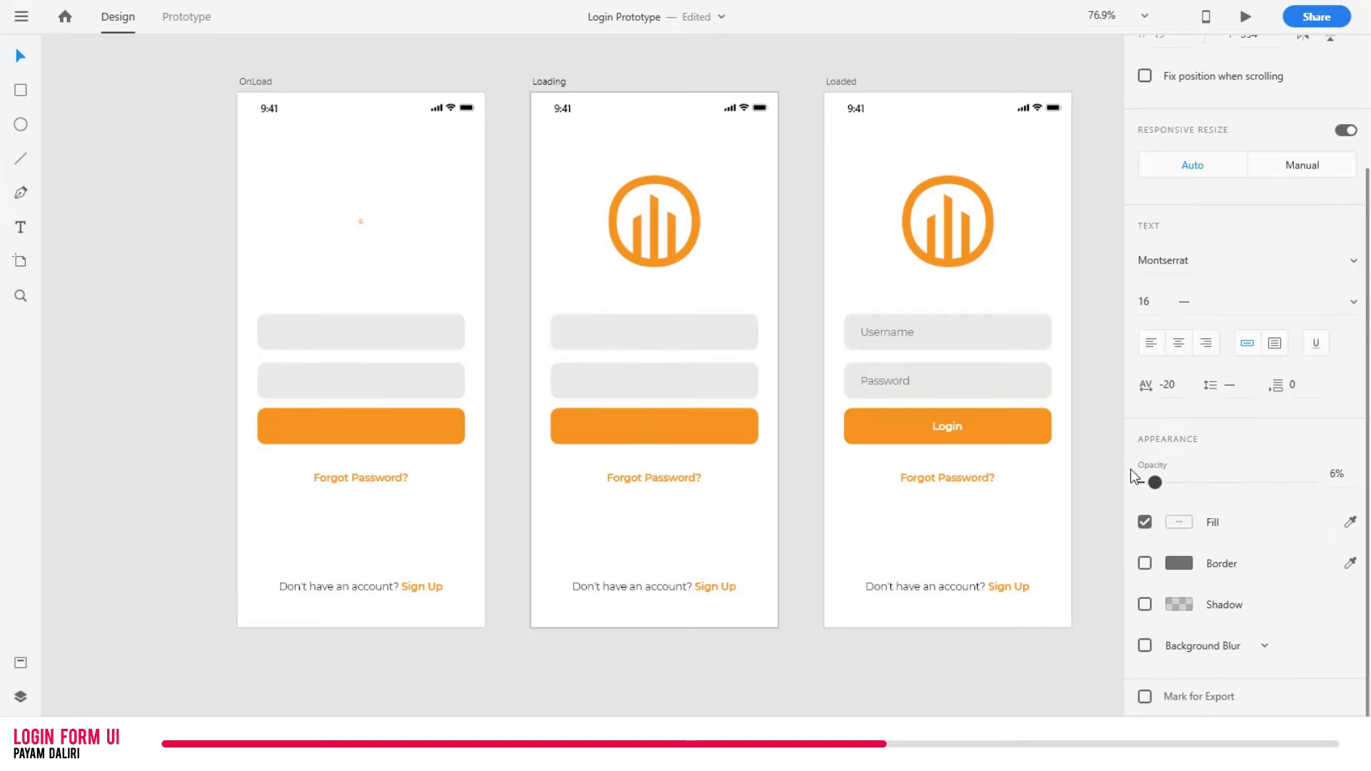
left_click(428, 532)
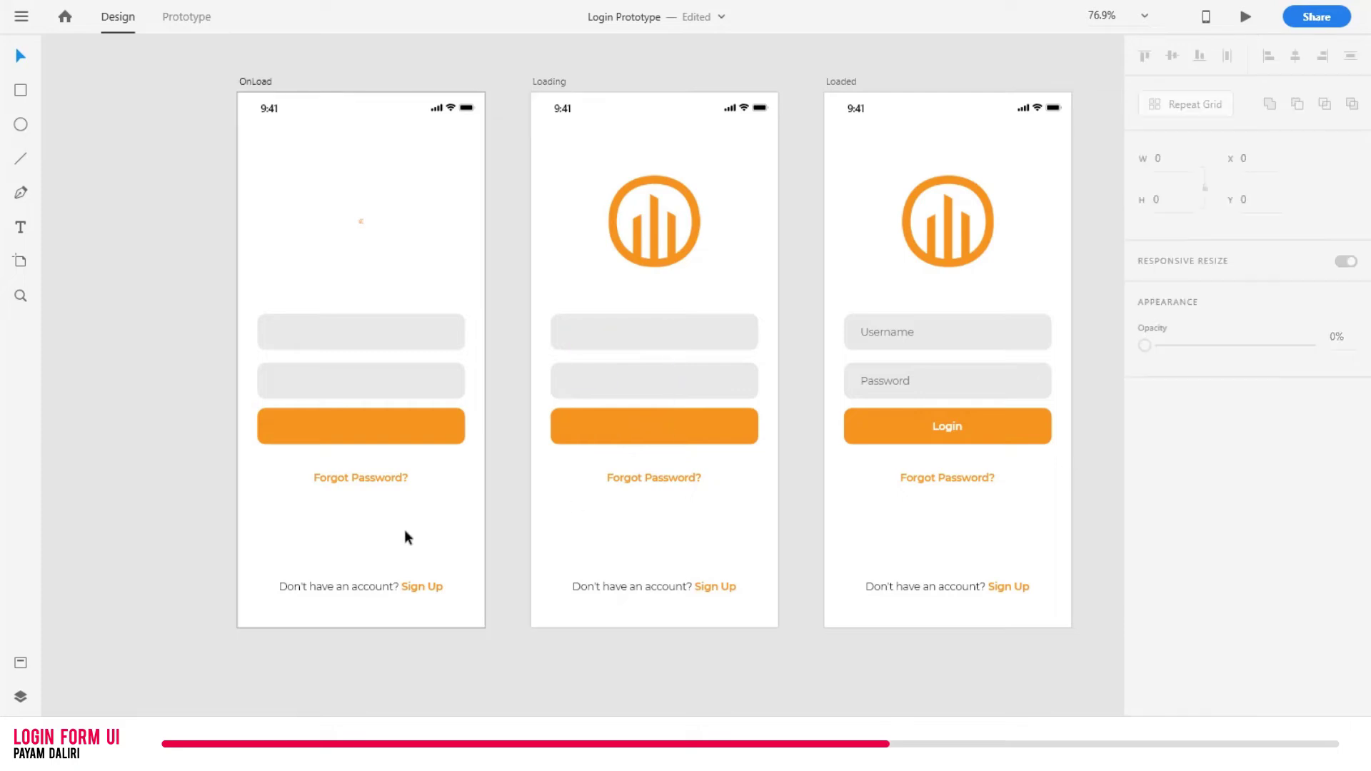
Step: Move the Forgot Password and Sign Up texts on the OnLoad artboard down by 70 and make them fully transparent
left_click(374, 473)
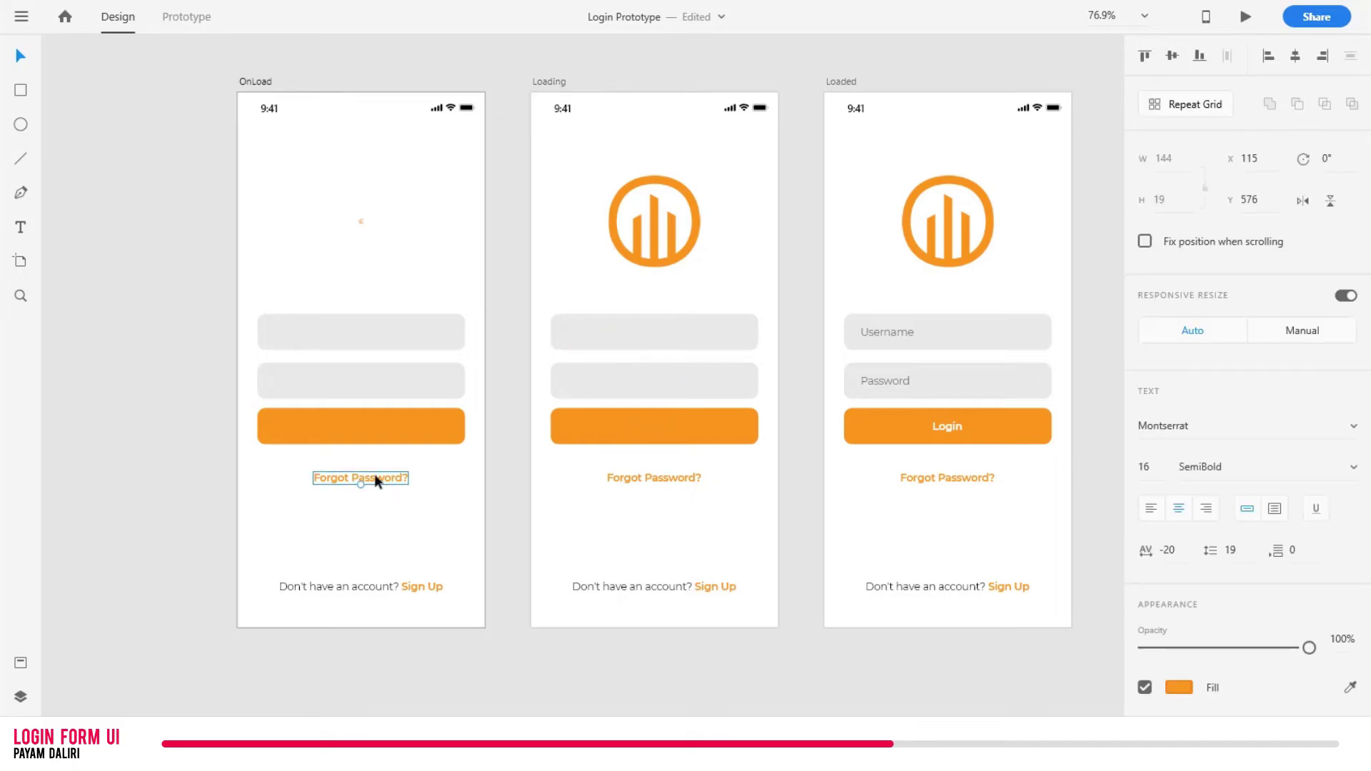
left_click(408, 580, "shift")
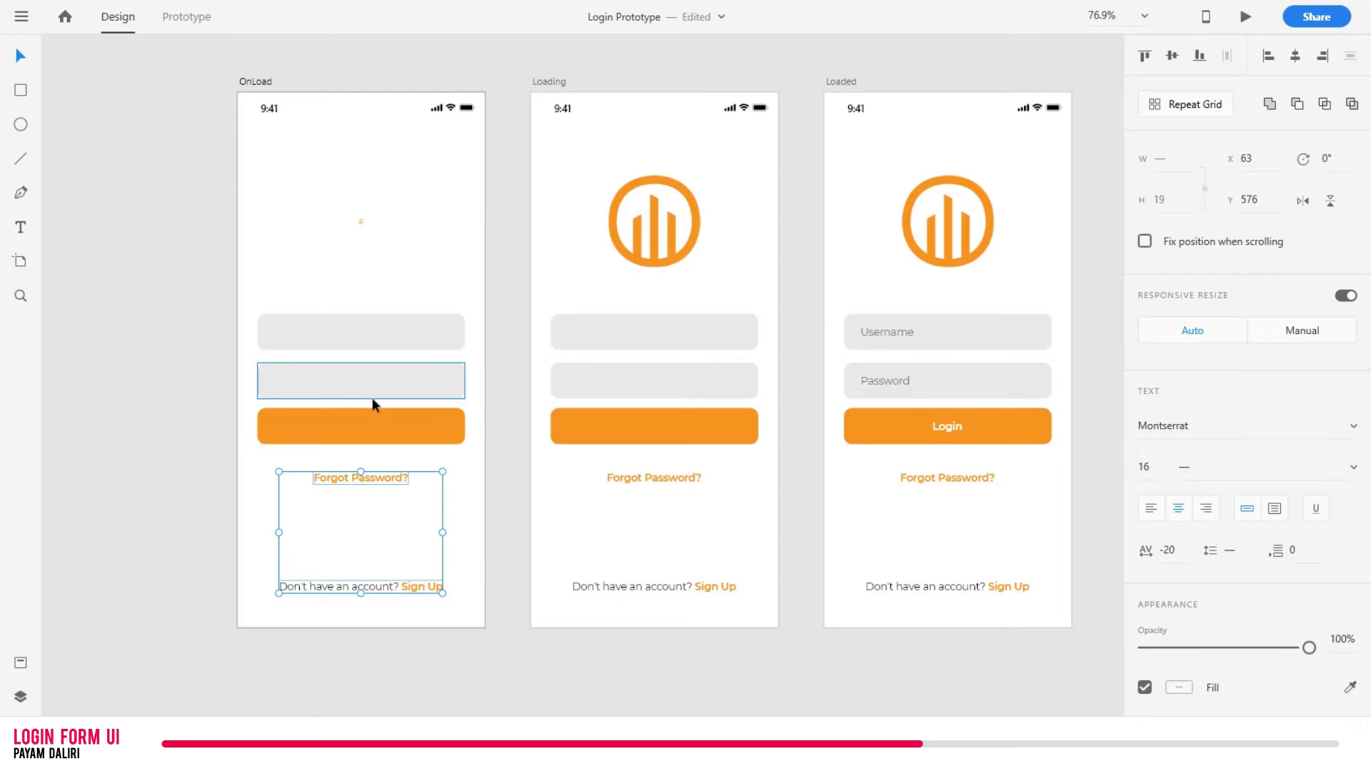
key("shift+Down")
key("shift+Down")
key("shift+Down")
key("shift+Down")
key("shift+Down")
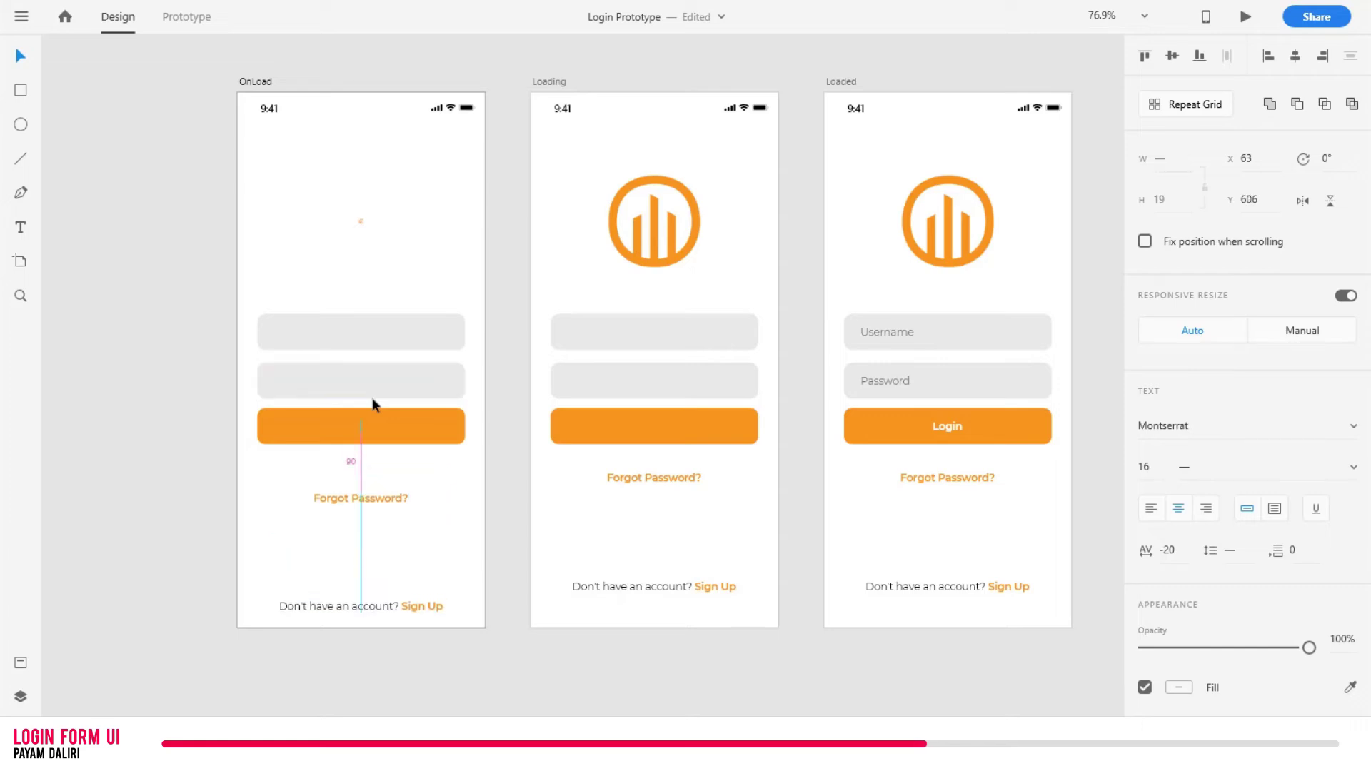
key("shift+Down")
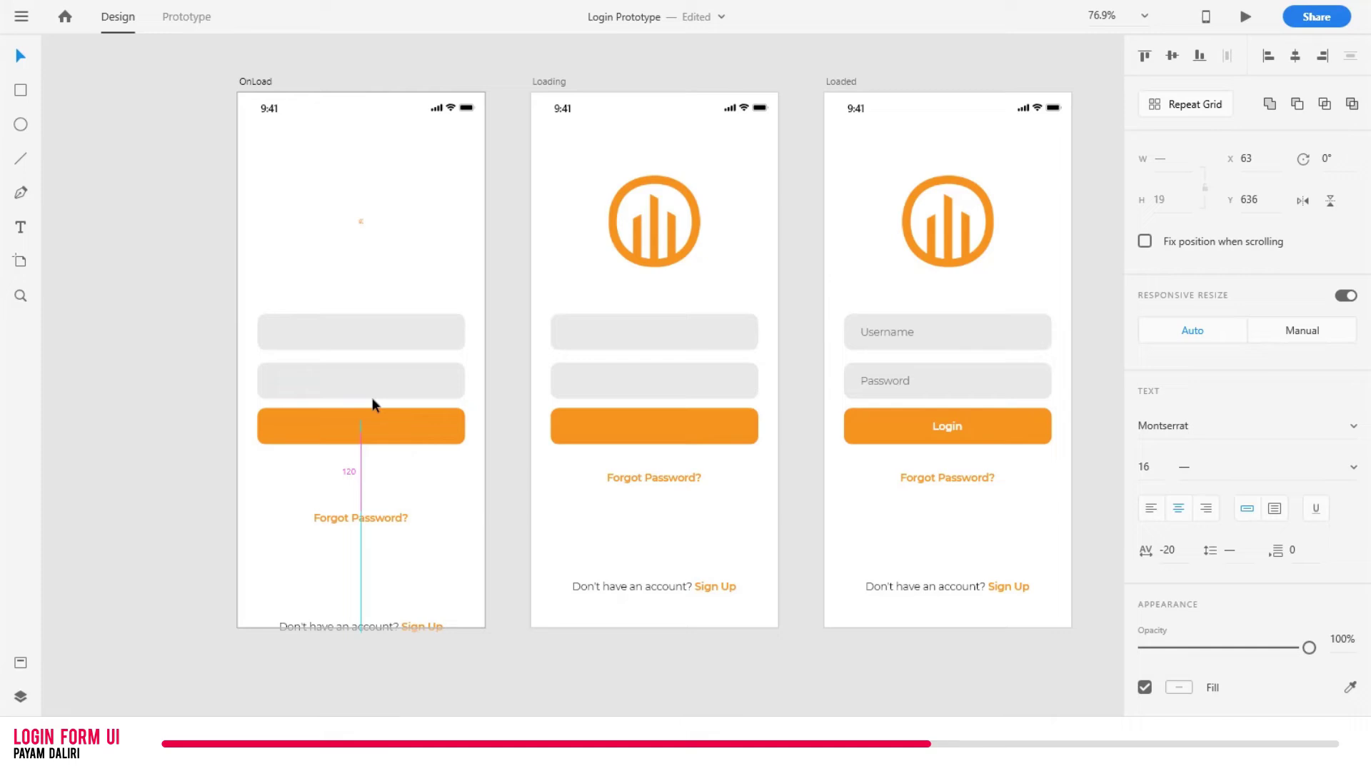
key("shift+Down")
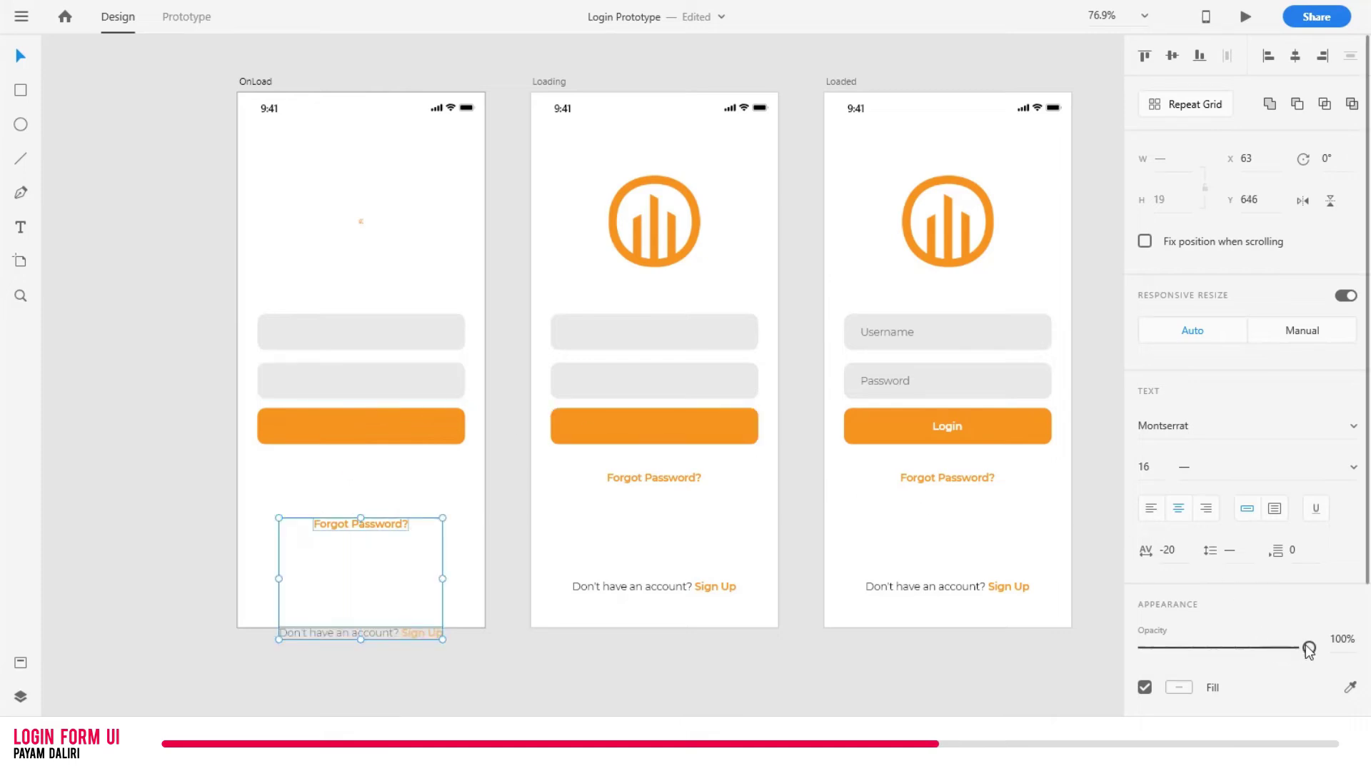
left_click_drag(1309, 648, 1145, 647)
left_click(763, 562)
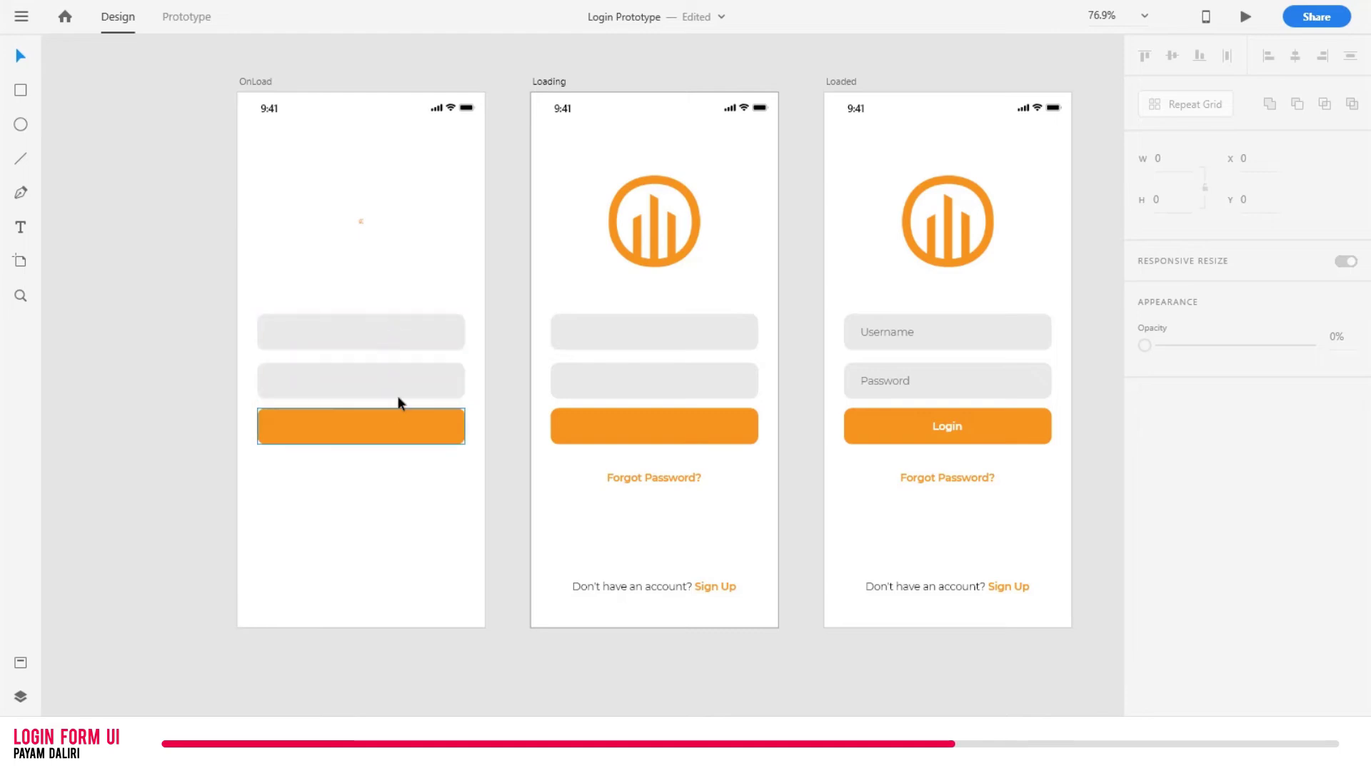
Step: Flatten the username field's grey box on the OnLoad artboard around its centre into a hairline
left_click(400, 339)
left_click_drag(363, 312, 370, 334)
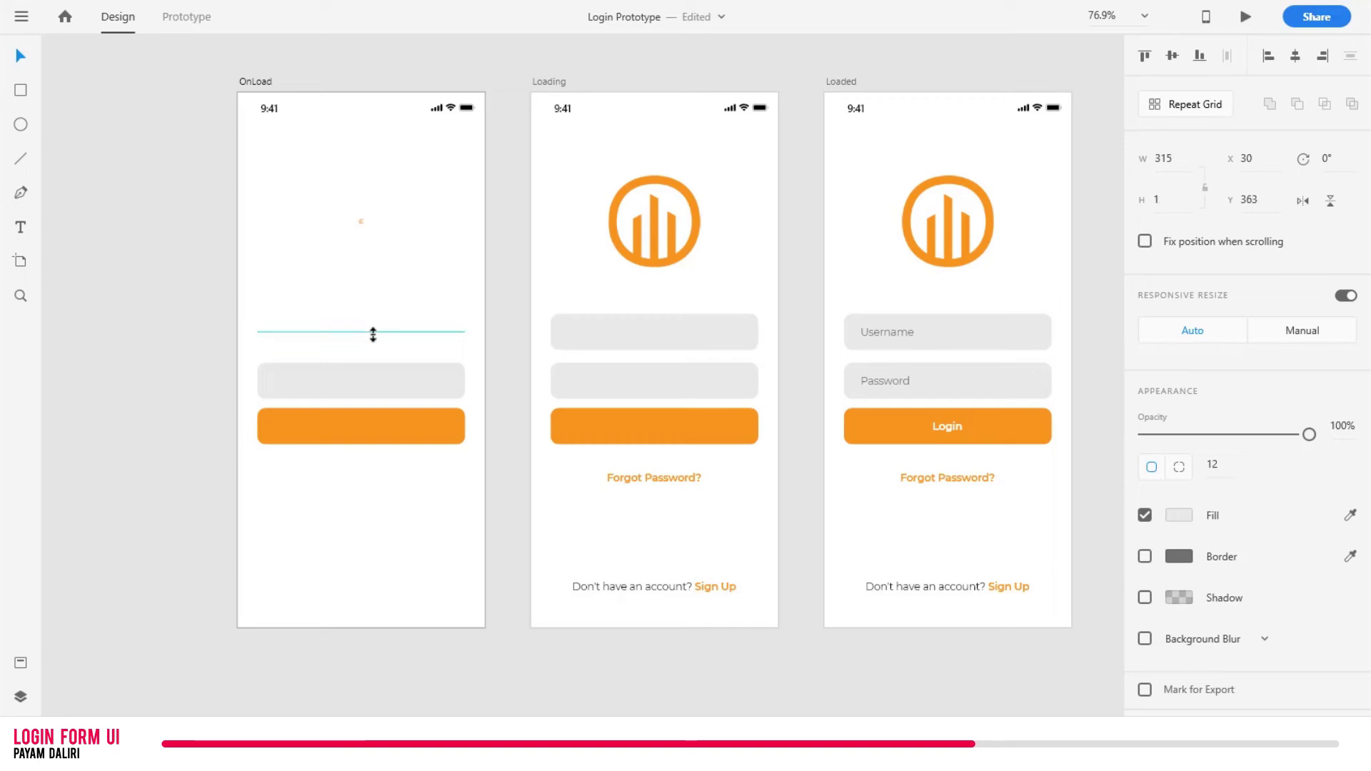
left_click(1193, 206)
type("0")
key("Return")
Step: Flatten the password field's grey box on the OnLoad artboard around its centre and set its height to 0.5
left_click(375, 372)
left_click_drag(361, 363, 367, 379)
left_click(1171, 200)
type("0.5")
left_click(385, 429)
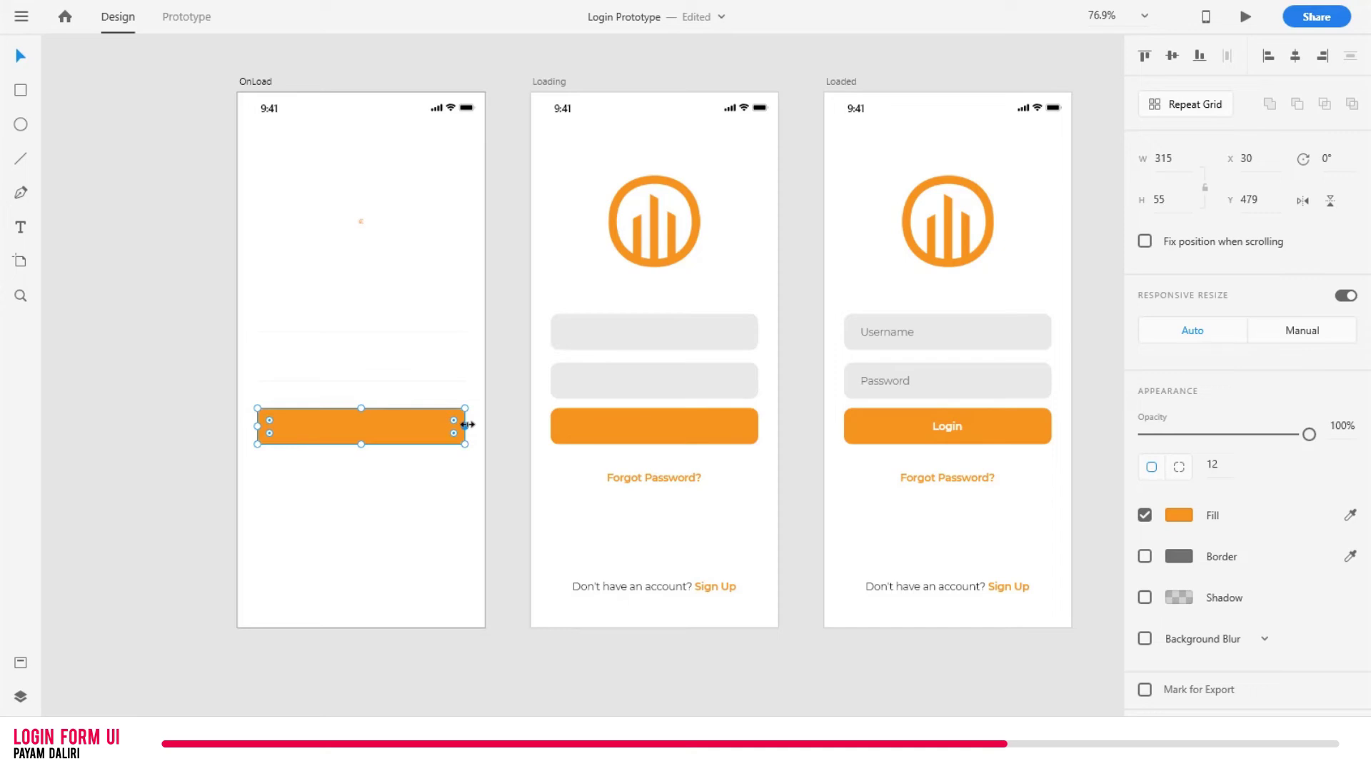
key("alt")
key("alt")
left_click_drag(465, 425, 365, 424)
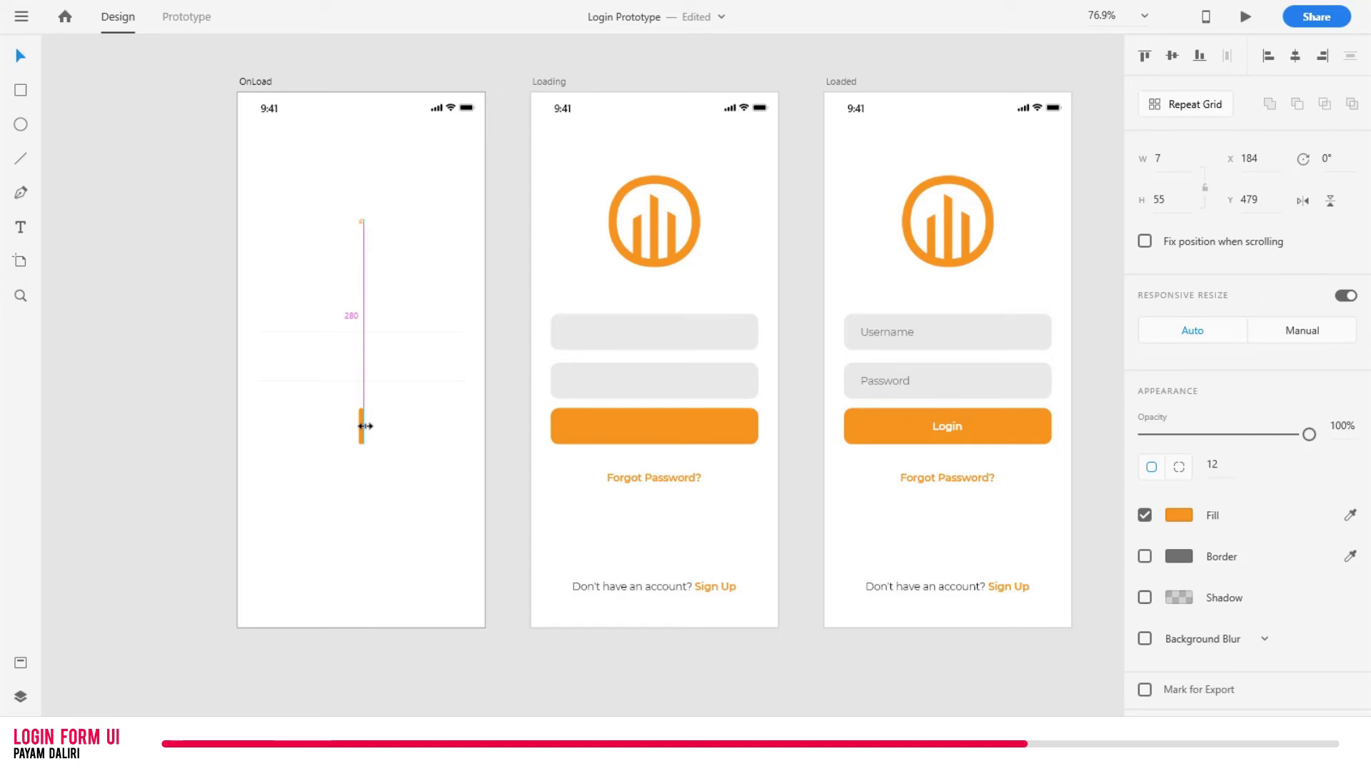
left_click_drag(365, 426, 365, 426)
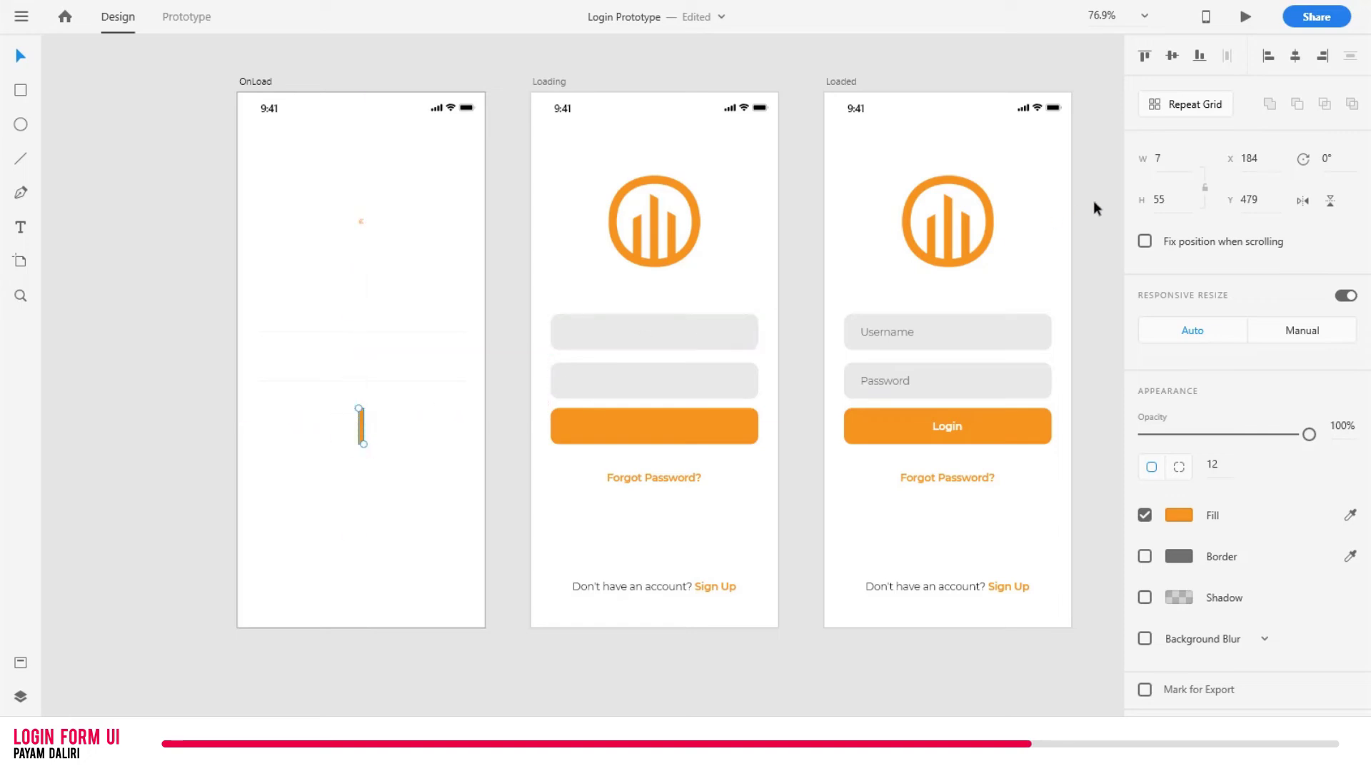
left_click(1171, 207)
type("0")
key("ctrl+z")
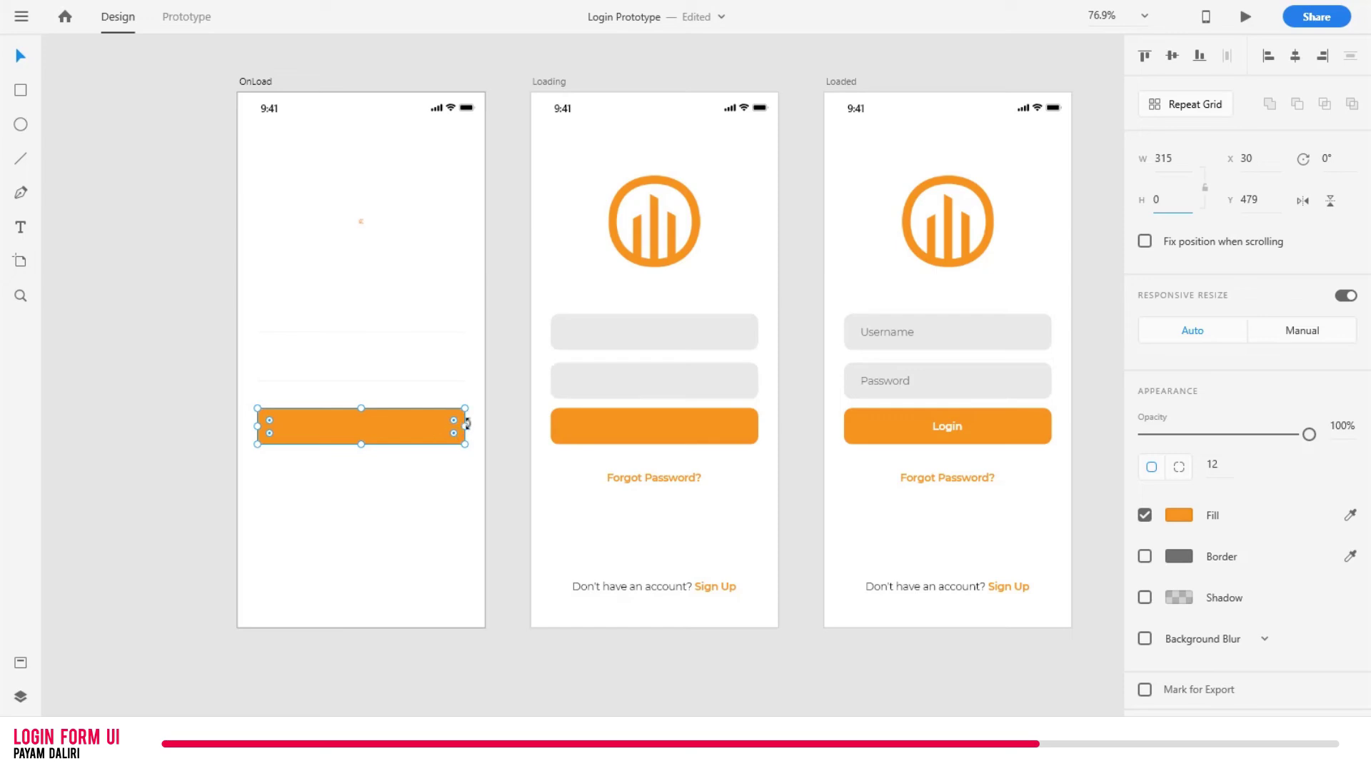
Step: Narrow the orange login button on the OnLoad artboard around its centre and set its width to 0.5
left_click(443, 428)
key("ctrl+z")
left_click_drag(464, 426, 362, 427)
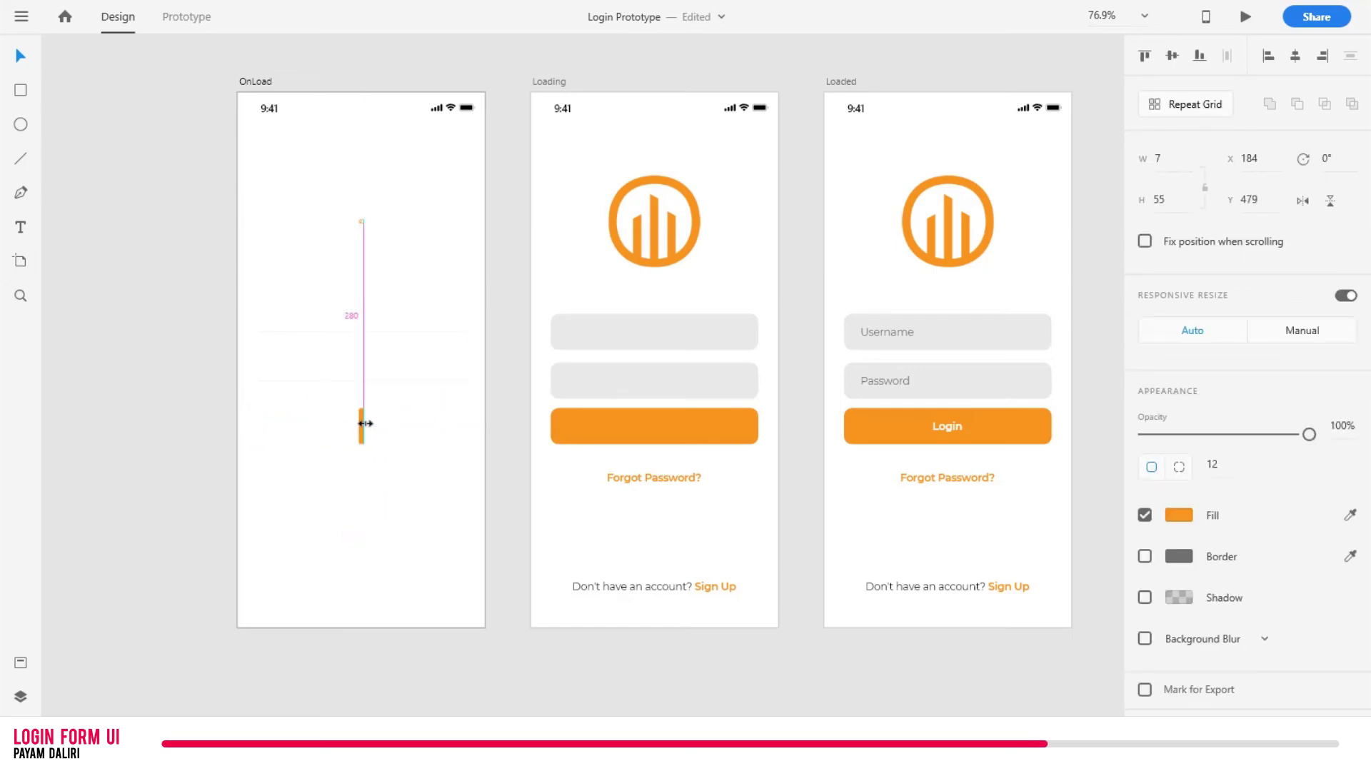
left_click(1189, 161)
type("0.5")
key("Return")
key("0")
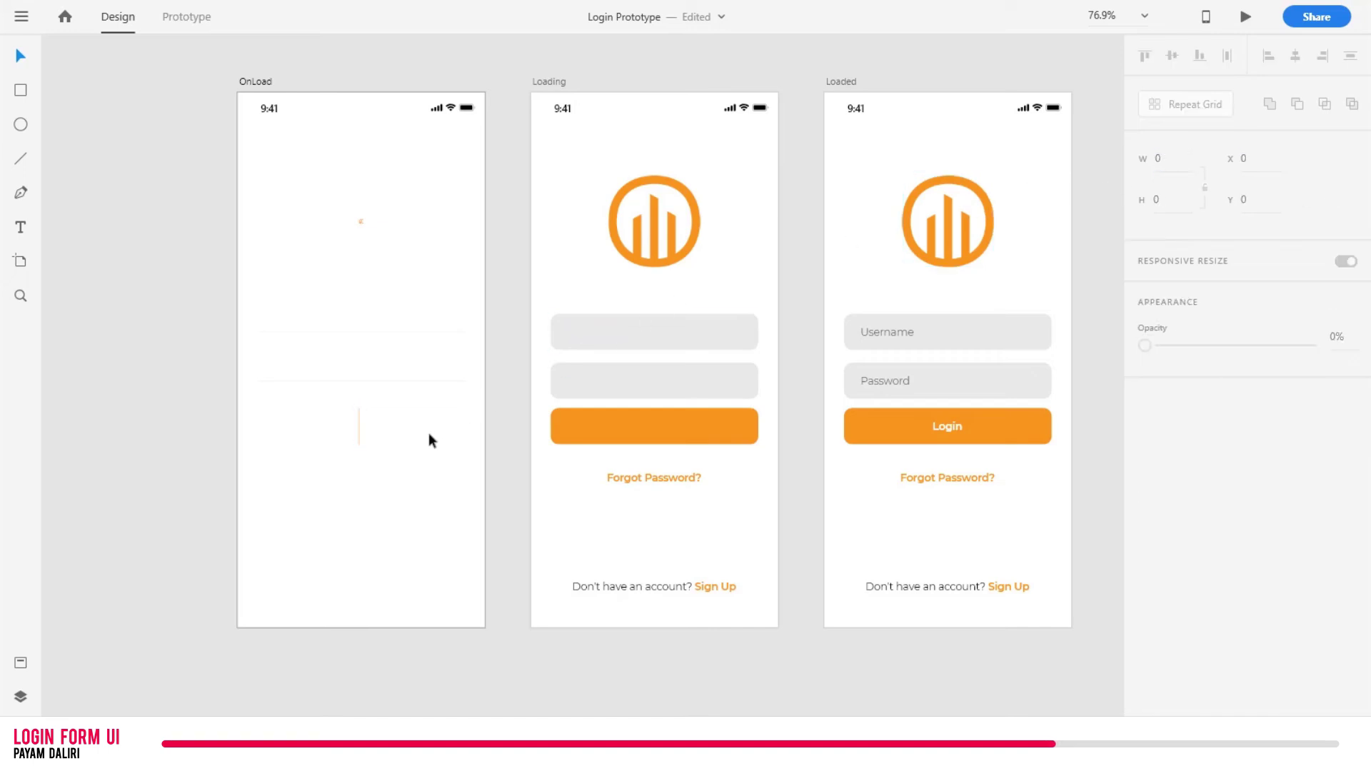
Step: Shrink the logo on the Loading artboard around its centre to about 7 × 7
left_click_drag(429, 433, 409, 411)
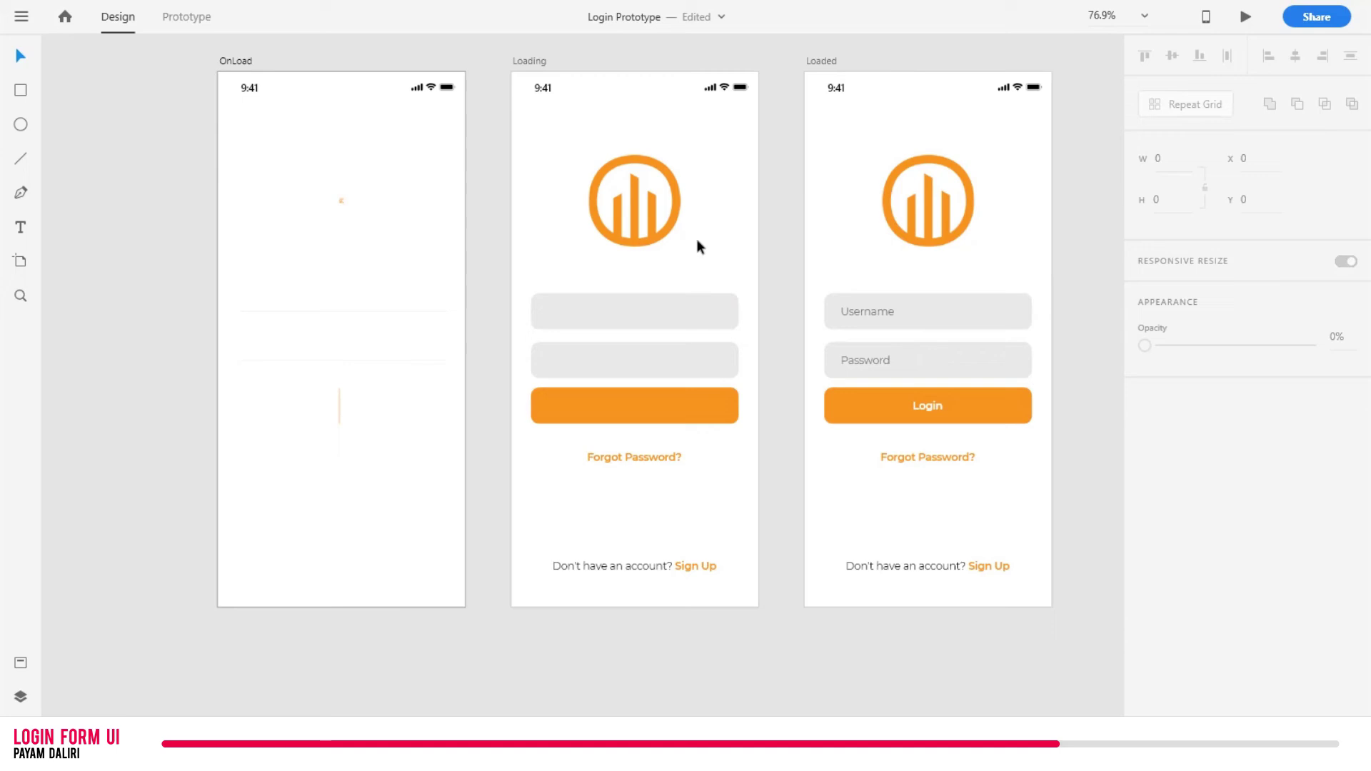
left_click(666, 224)
left_click_drag(681, 160, 636, 178)
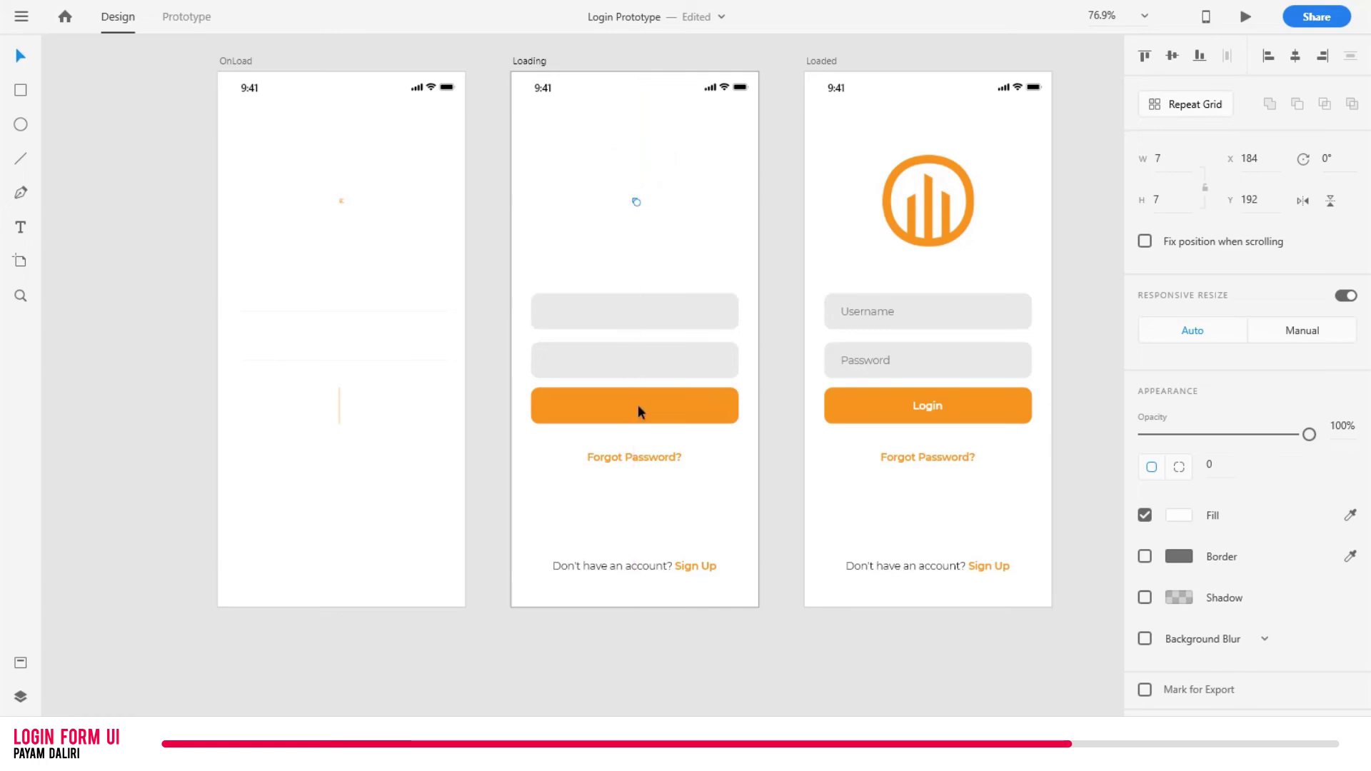
Step: Move the Forgot Password and Sign Up texts on the Loading artboard down by 70 and make them fully transparent
left_click(648, 455)
left_click(661, 560, "shift")
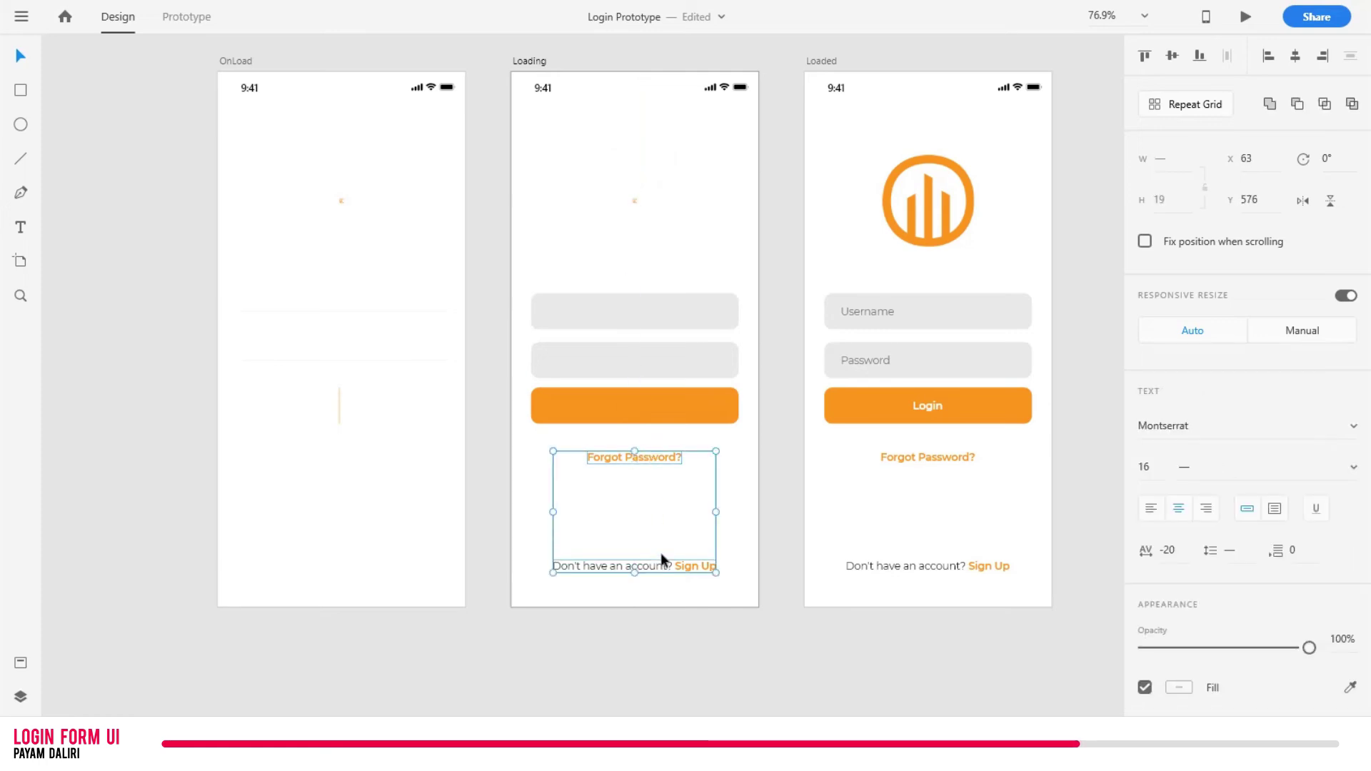
key("shift+Down")
key("shift+Down")
key("shift+Down")
key("shift+Down")
key("shift+Down")
key("shift+Down")
key("shift+Down")
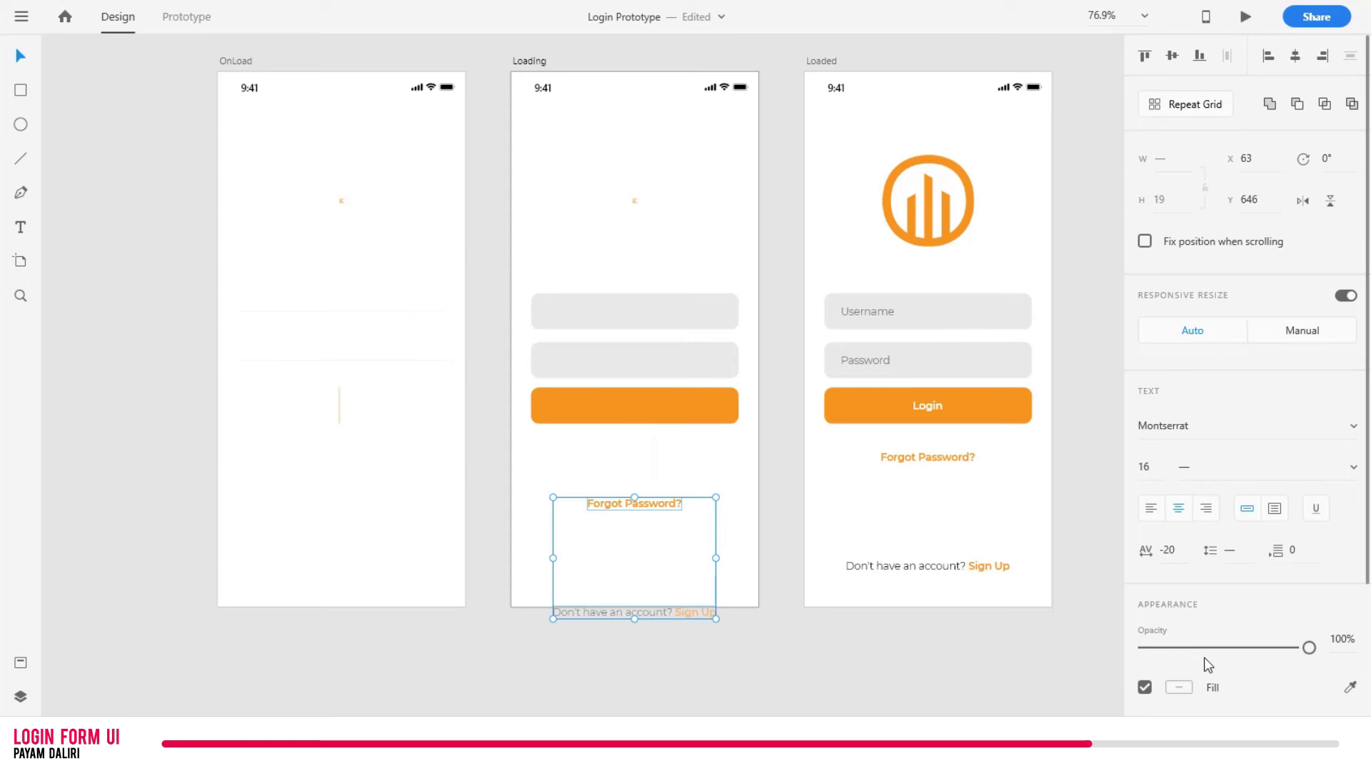
left_click_drag(1194, 651, 1056, 651)
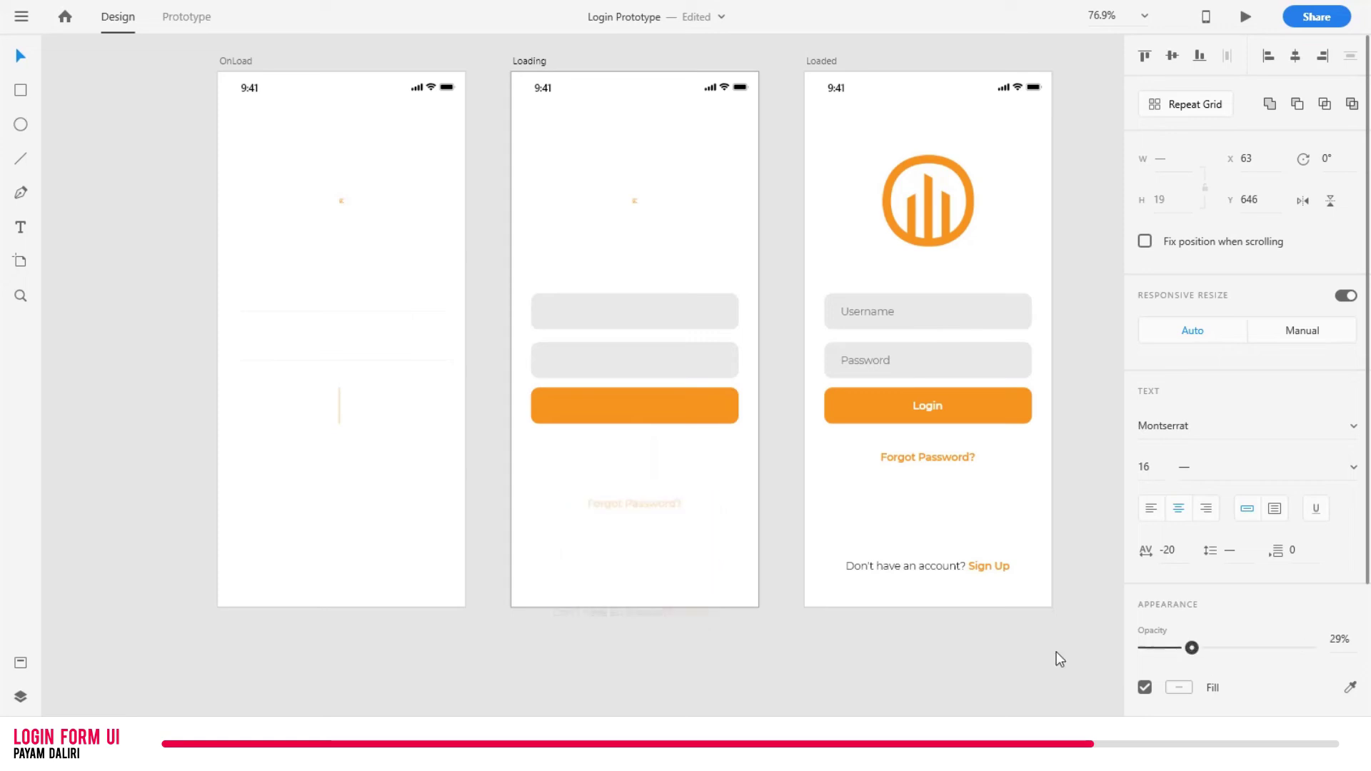
left_click(501, 306)
Step: Link the OnLoad artboard to the Loading artboard in prototype mode with a Tap trigger and the Auto-Animate action
left_click_drag(490, 275, 502, 294)
scroll(500, 289, "down", 3)
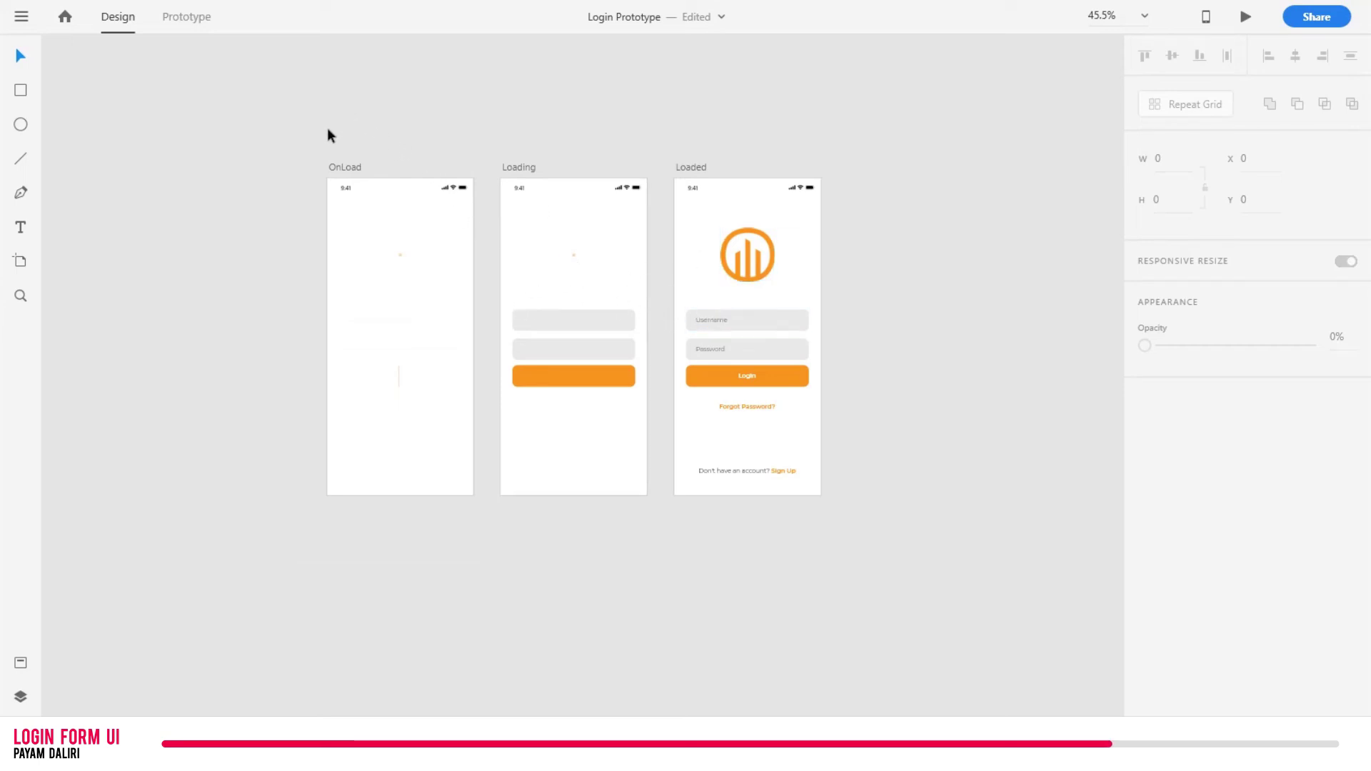
left_click(190, 17)
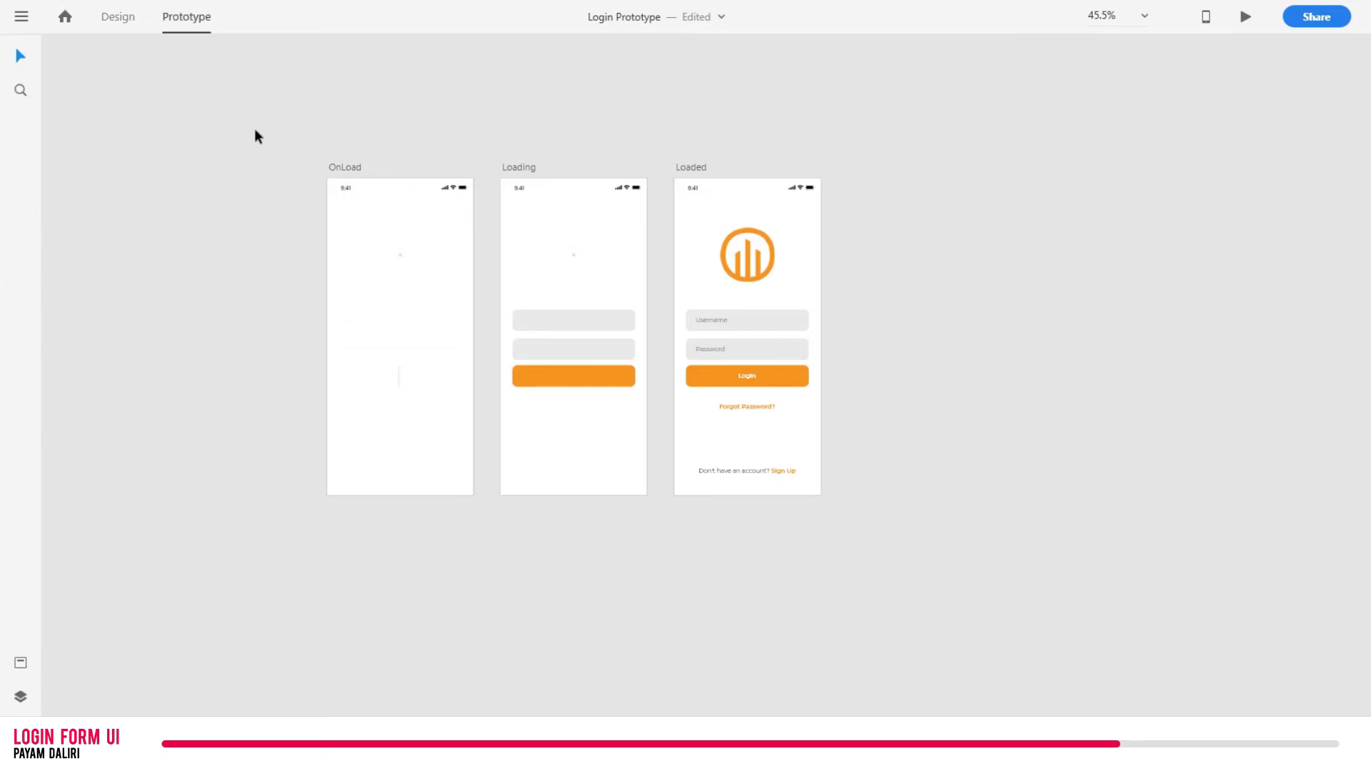
left_click(336, 168)
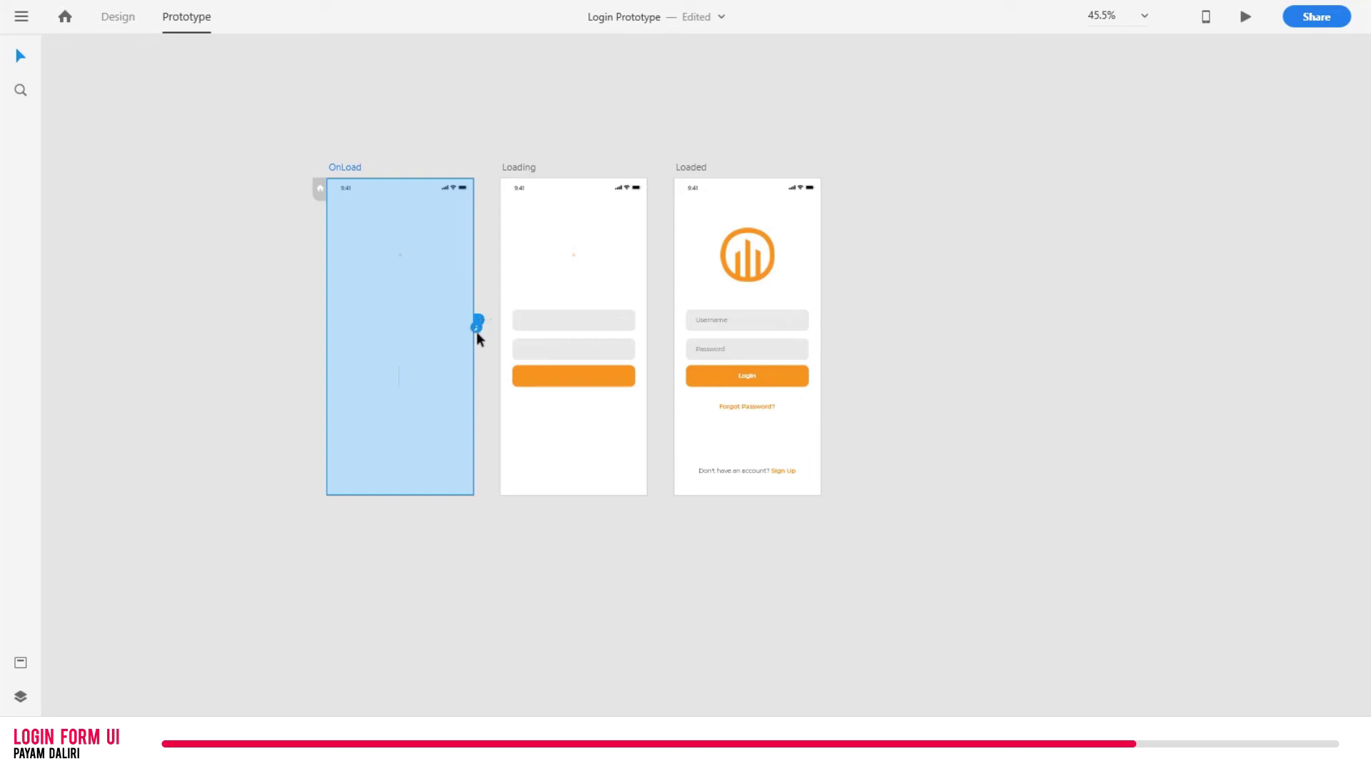
left_click_drag(478, 396, 593, 302)
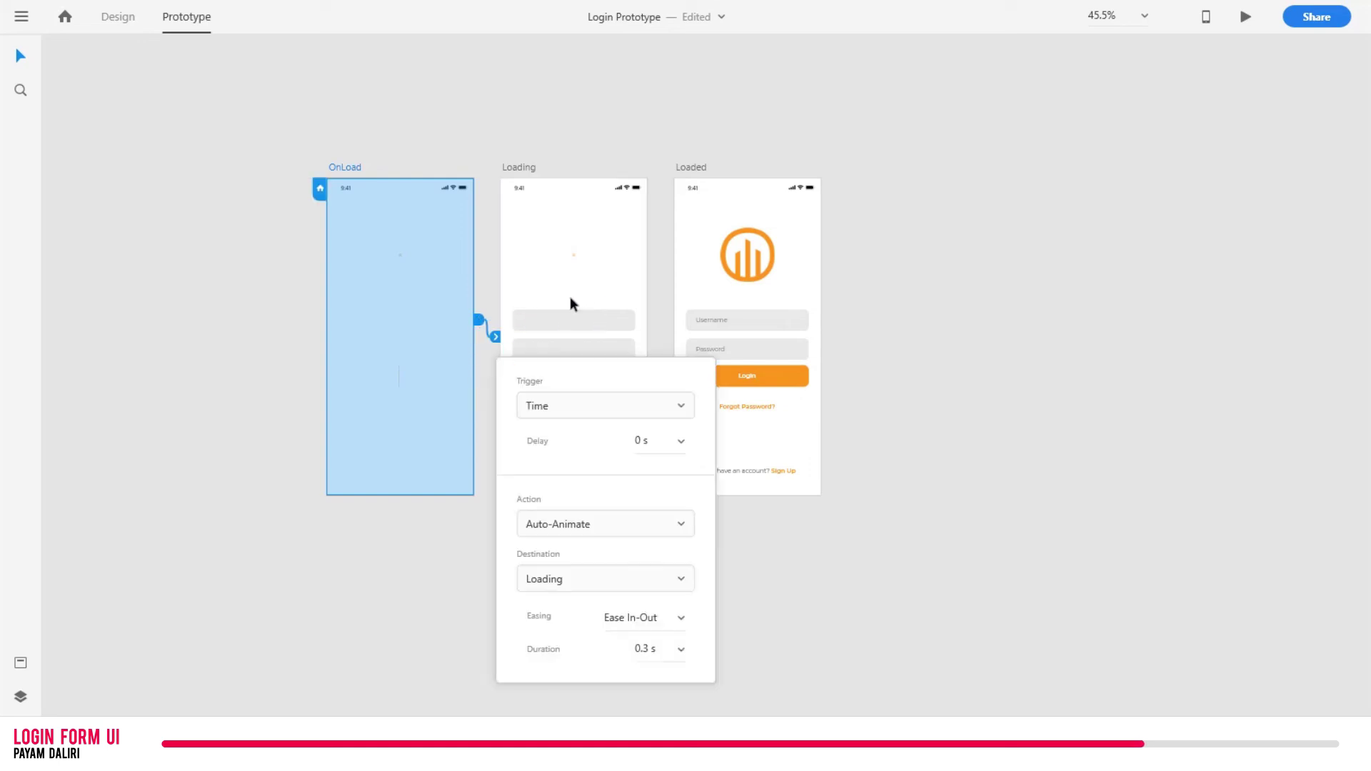
left_click(566, 406)
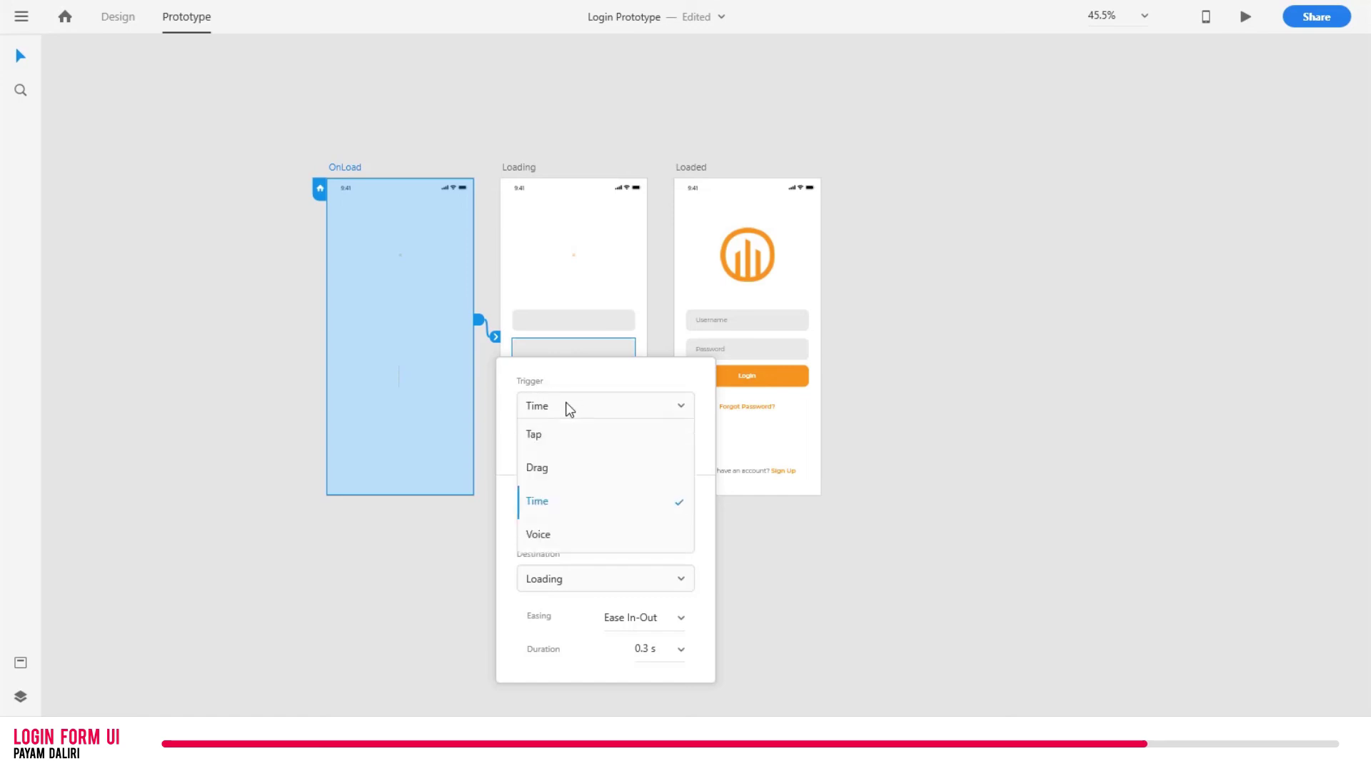
left_click(558, 441)
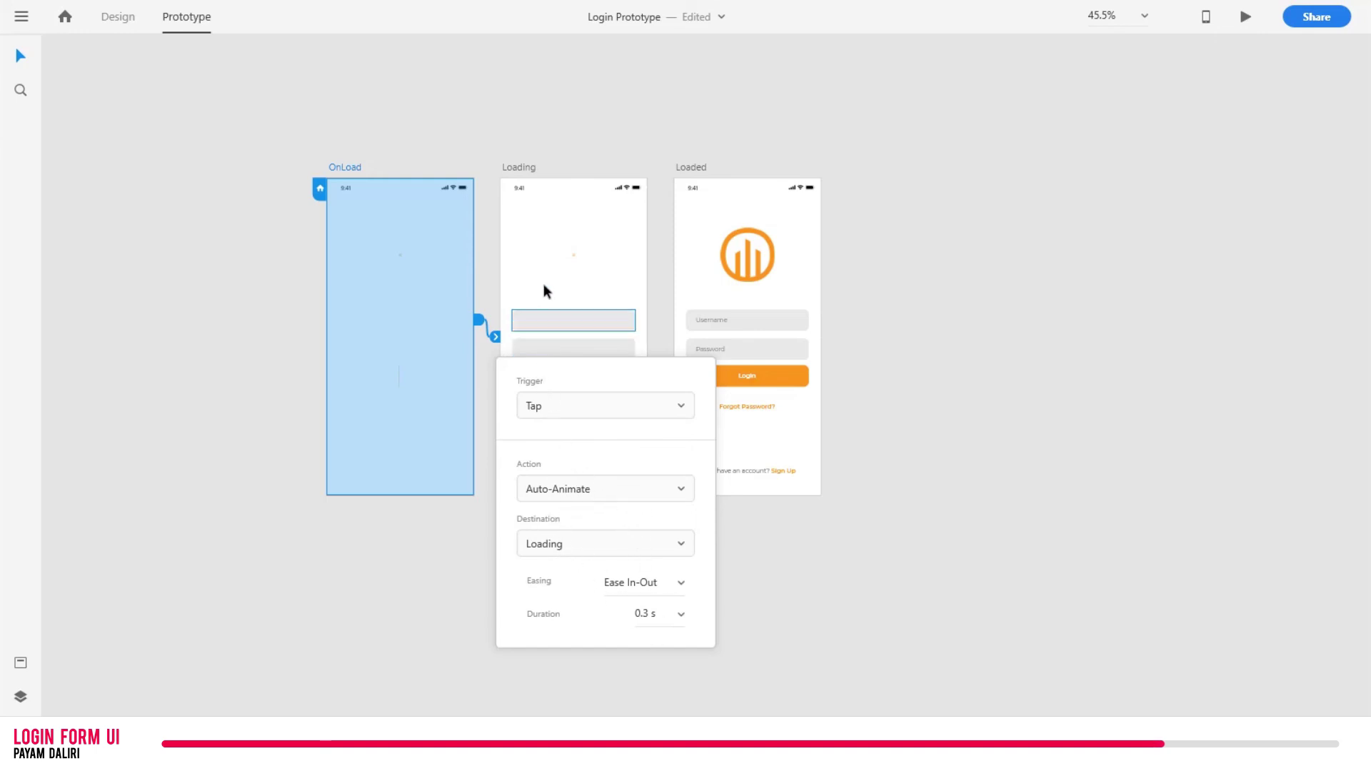
Step: Link the Loading artboard to the Loaded artboard with a Time trigger and the Auto-Animate action
left_click(538, 213)
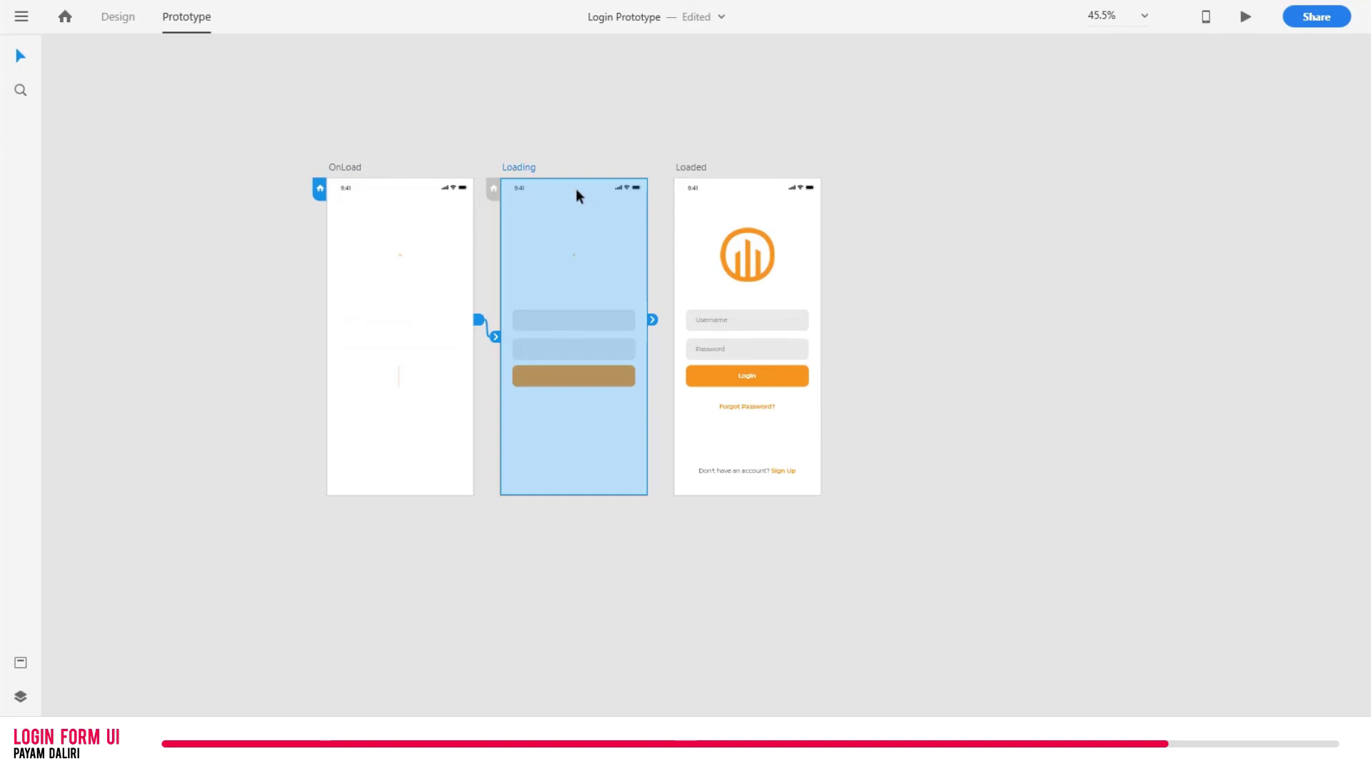
left_click_drag(653, 320, 718, 274)
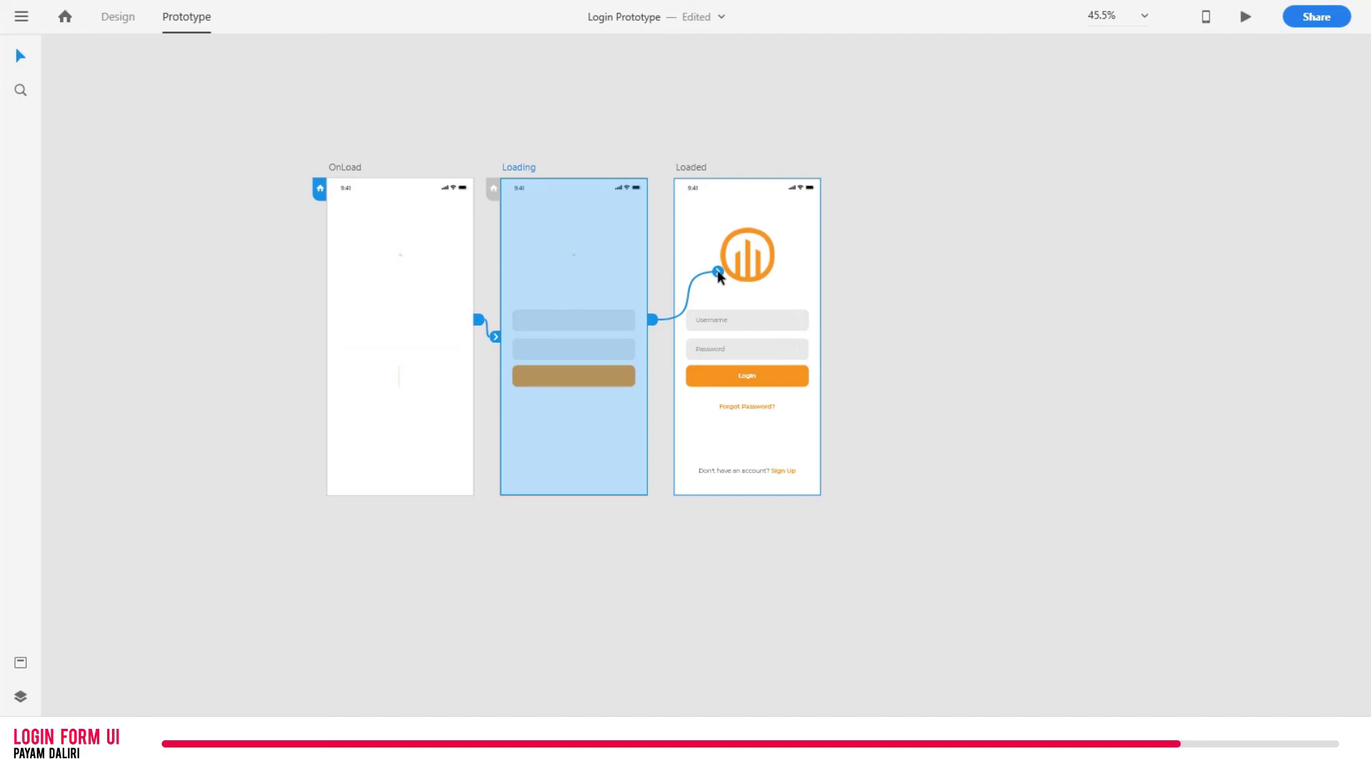
left_click_drag(718, 273, 717, 272)
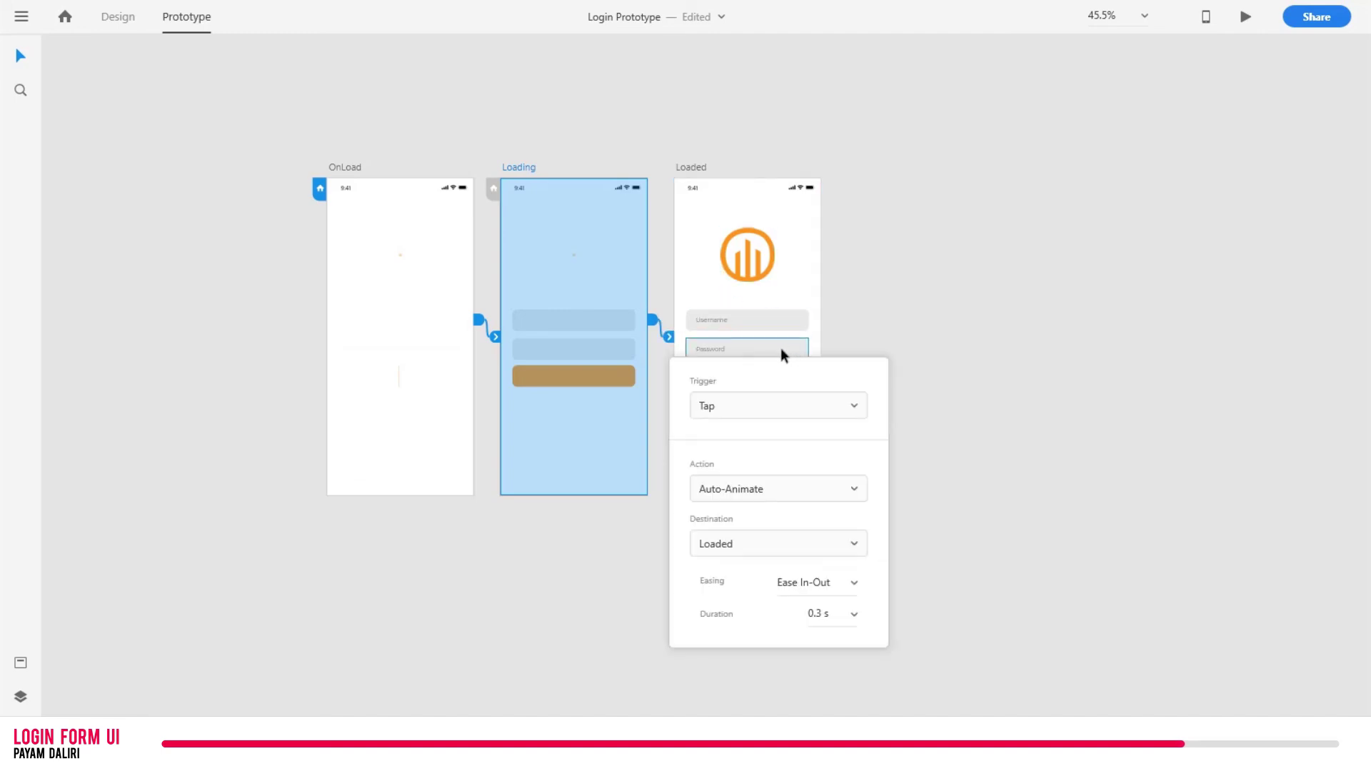
left_click(782, 405)
left_click(740, 502)
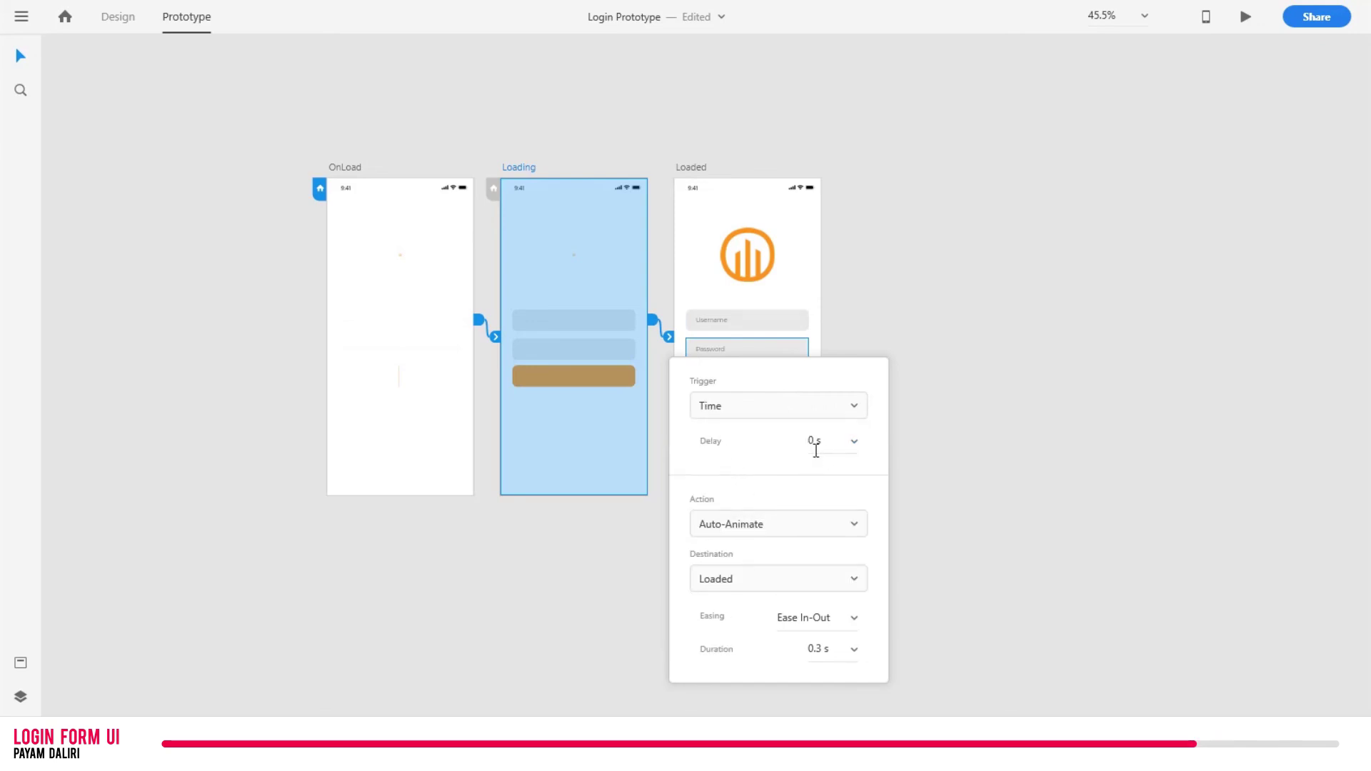
left_click(602, 544)
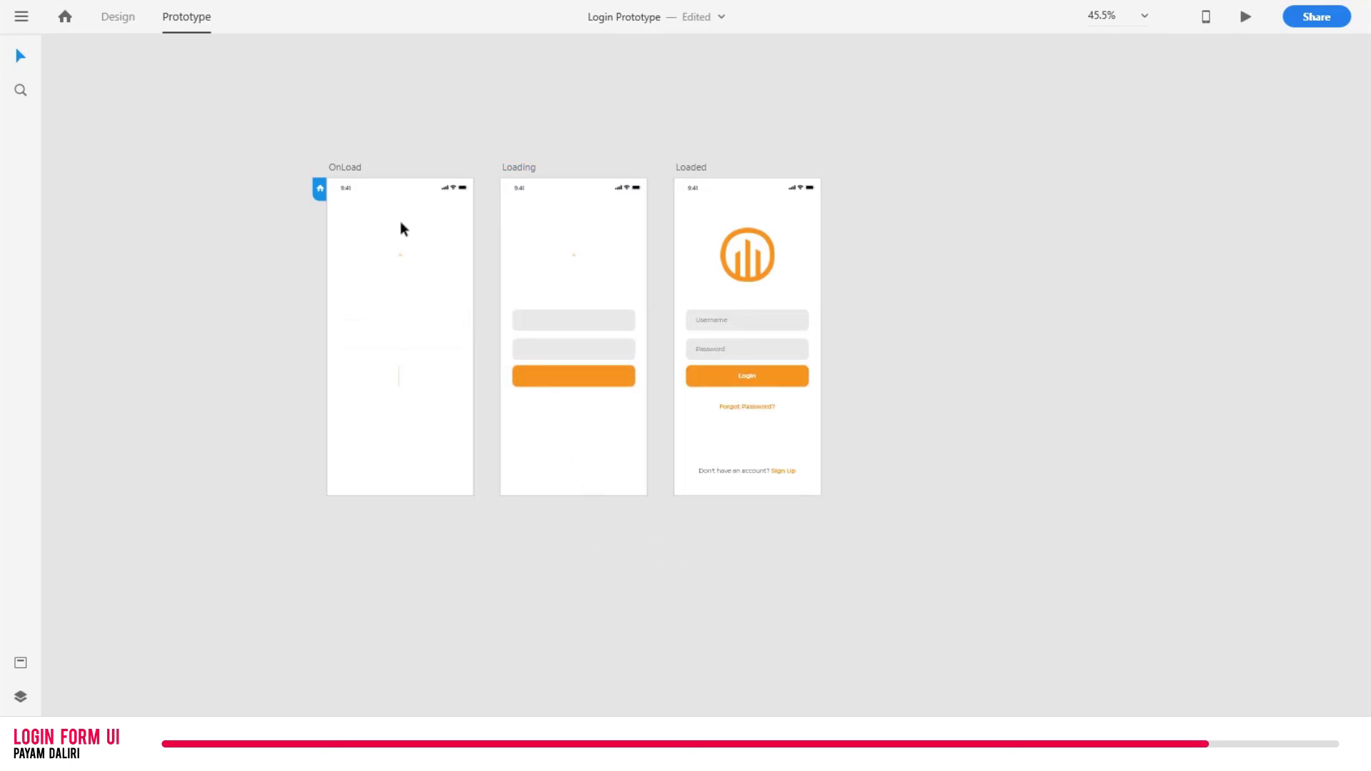
Step: Preview the prototype from the OnLoad artboard, shrinking the preview window and placing it over the OnLoad and Loading artboards
left_click(344, 167)
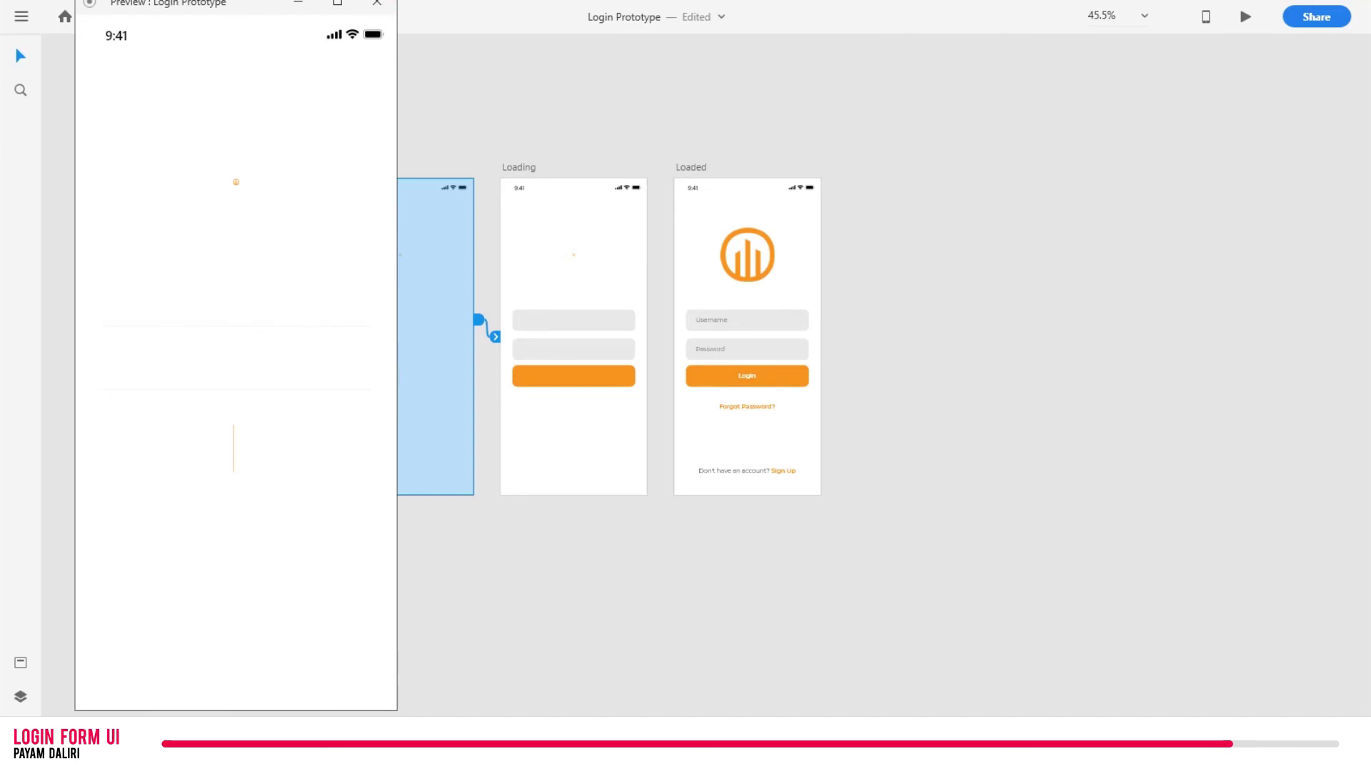
left_click_drag(373, 5, 361, 29)
left_click_drag(247, 37, 445, 42)
left_click_drag(314, 25, 345, 42)
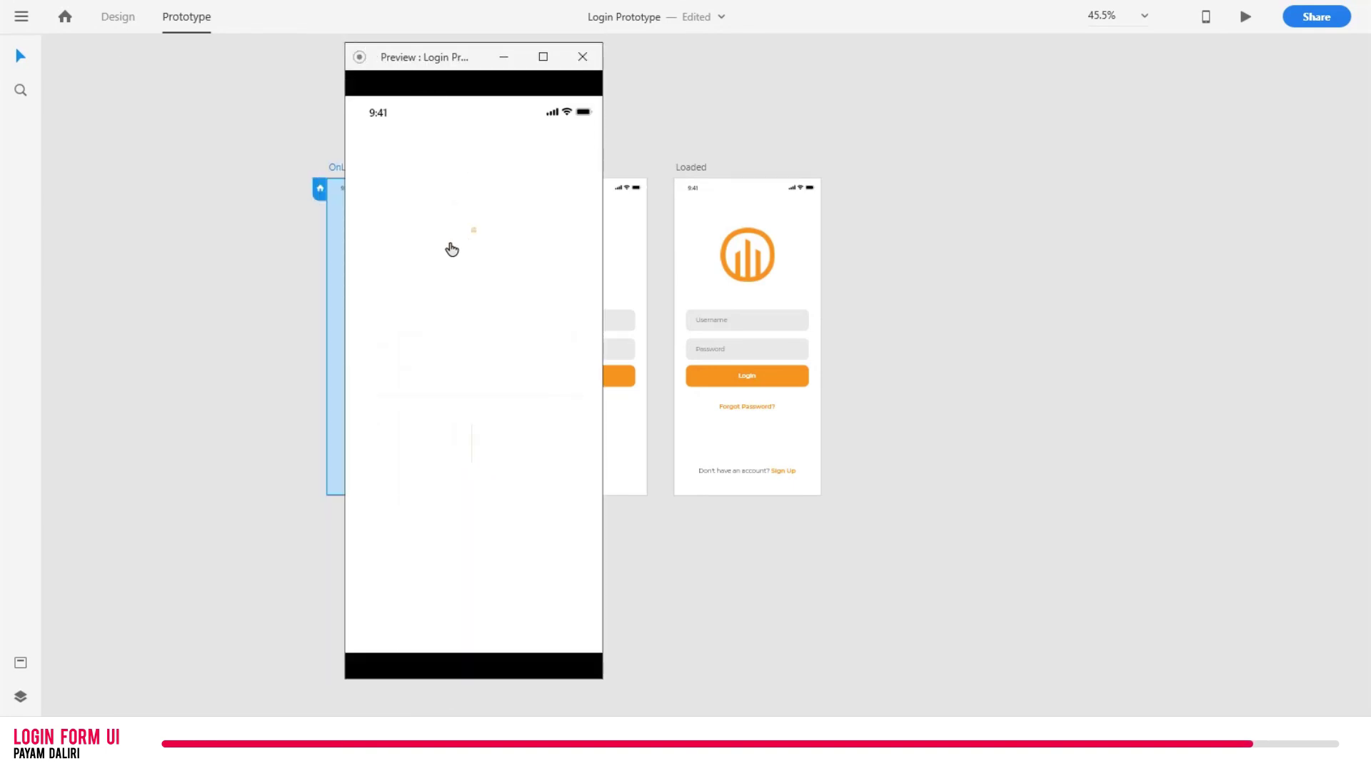